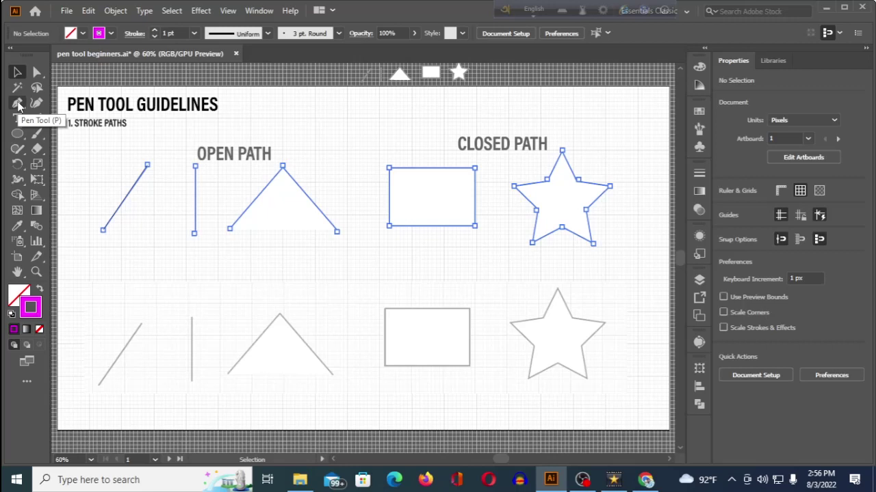
Step: Trace the grey diagonal template line with the Pen tool as an open path about 97 px wide and 140 px high
{"action": "left_click", "coordinate": [17, 104]}
{"action": "scroll", "coordinate": [105, 185], "scroll_direction": "down", "scroll_amount": 1}
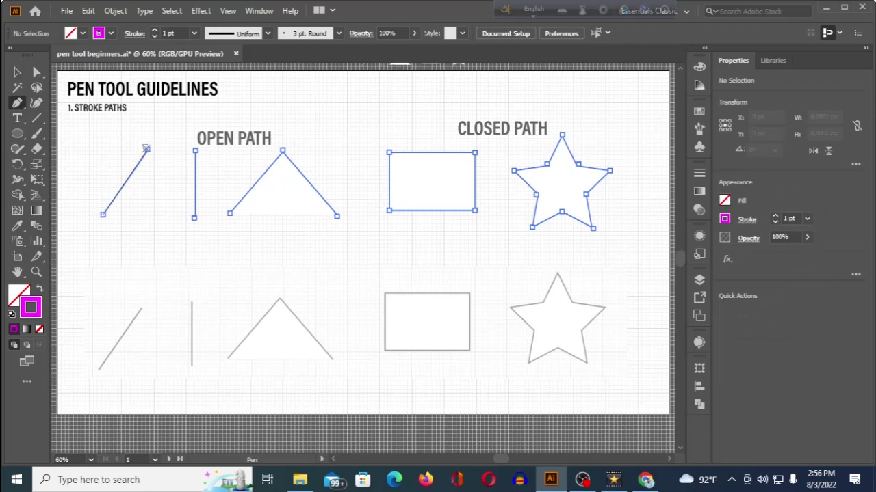
{"action": "left_click", "coordinate": [98, 370]}
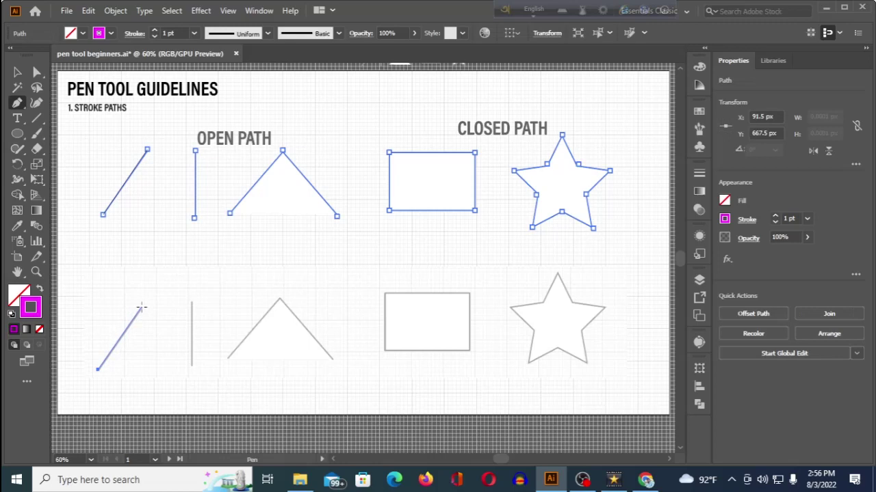
{"action": "left_click", "coordinate": [141, 307]}
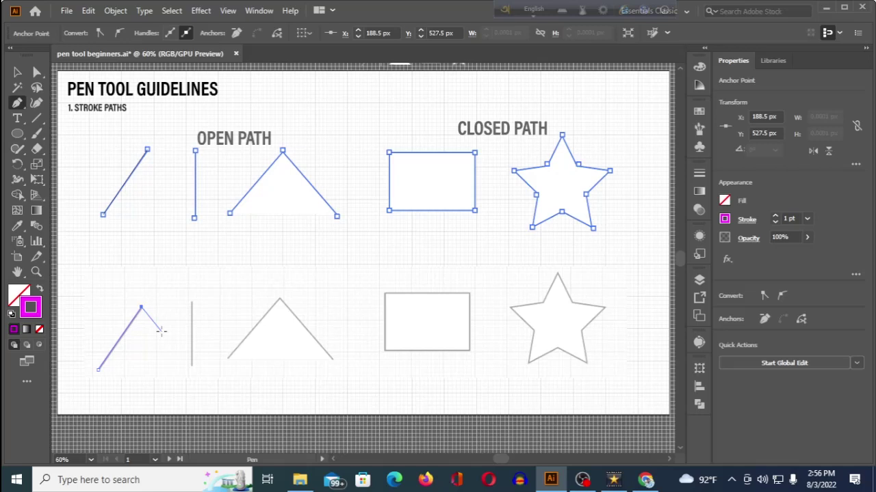
{"action": "key", "text": "Escape"}
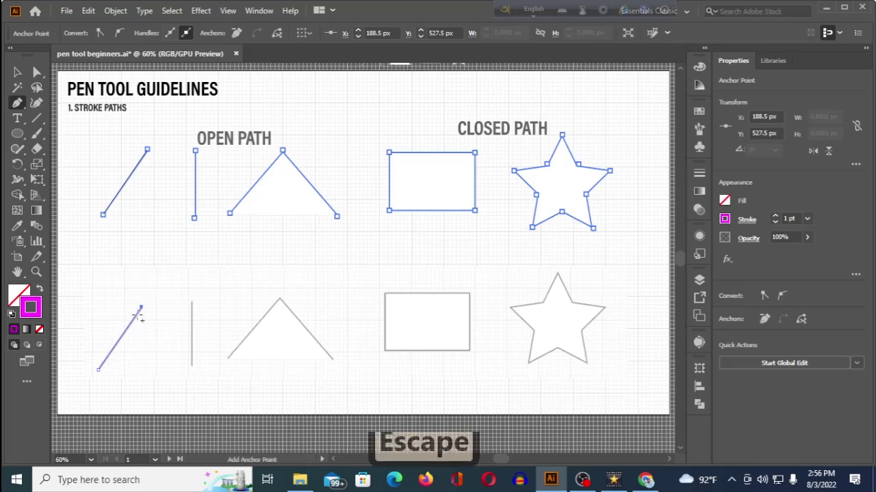
Step: Move the traced diagonal line straight up about 96 px, clear of its grey template, and deselect it
{"action": "left_click", "coordinate": [17, 72]}
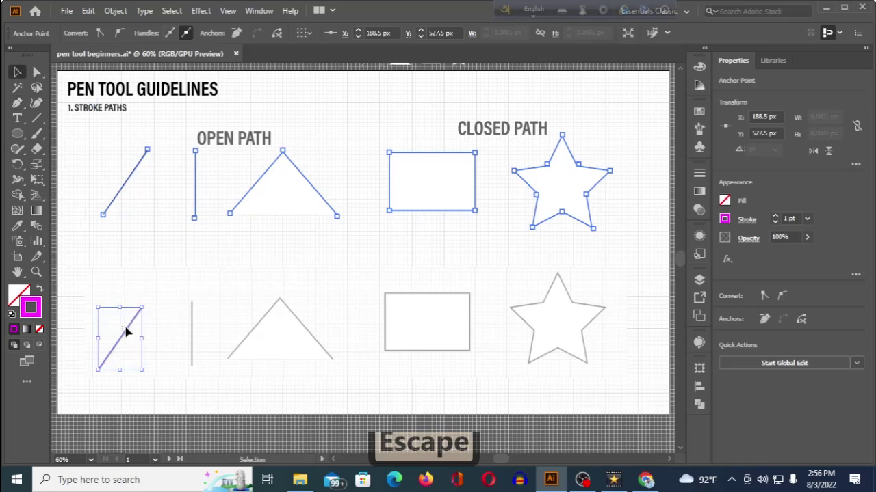
{"action": "left_click", "coordinate": [126, 334]}
{"action": "left_click_drag", "start_coordinate": [127, 336], "coordinate": [127, 292]}
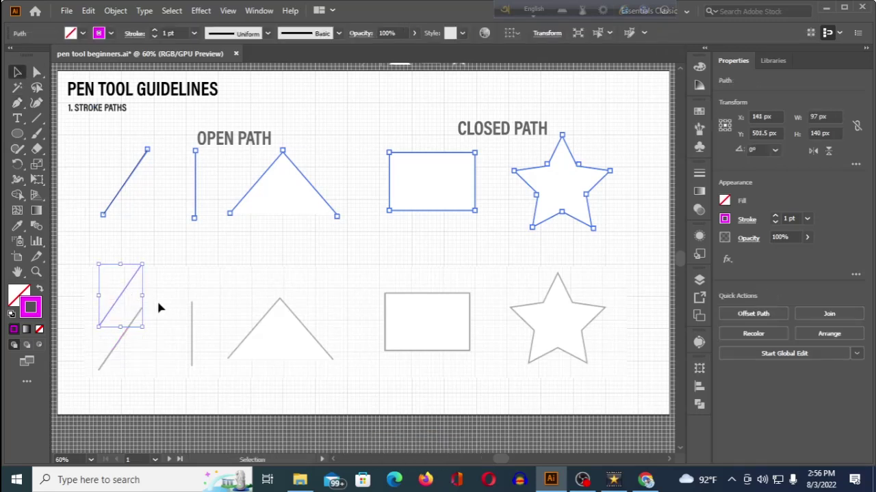
{"action": "left_click", "coordinate": [173, 312]}
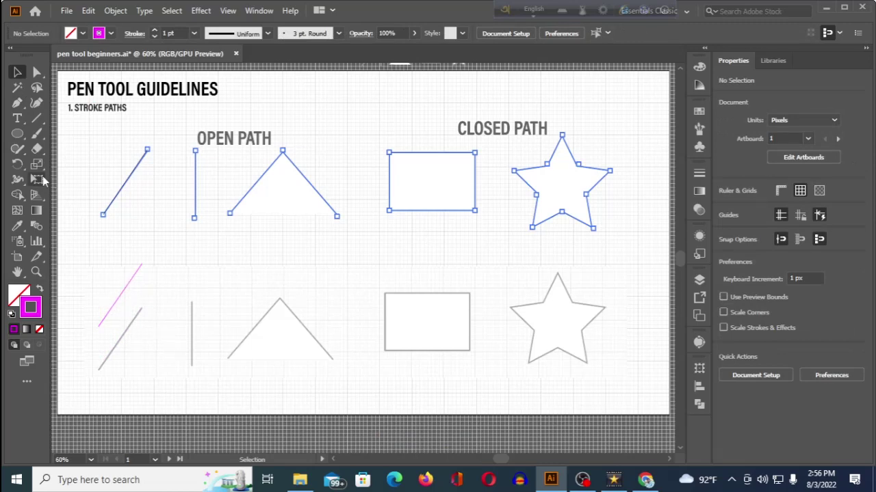
Step: Trace the grey vertical template line from its lower to its upper end with the Pen tool, about 144 px long
{"action": "left_click", "coordinate": [17, 102]}
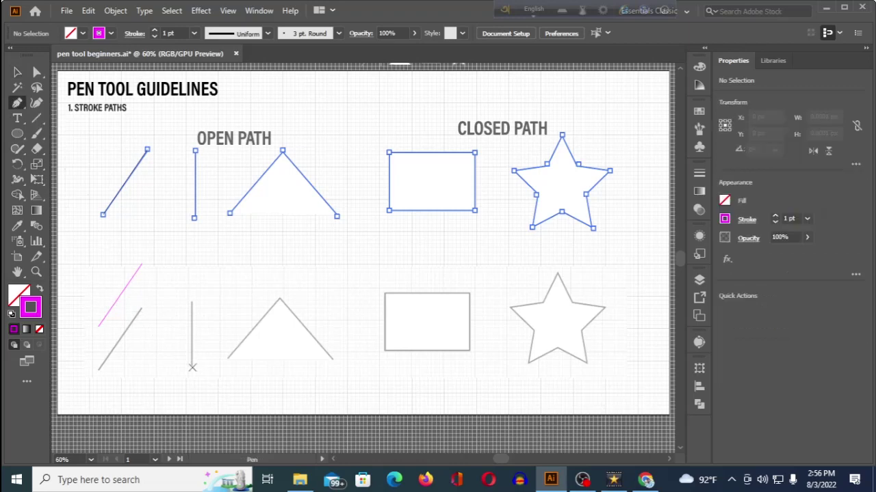
{"action": "key", "text": "ctrl+z"}
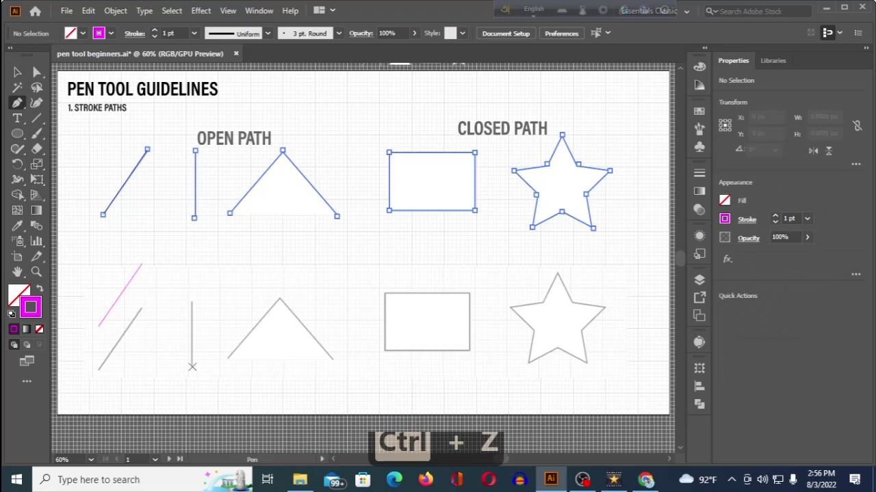
{"action": "left_click", "coordinate": [192, 366]}
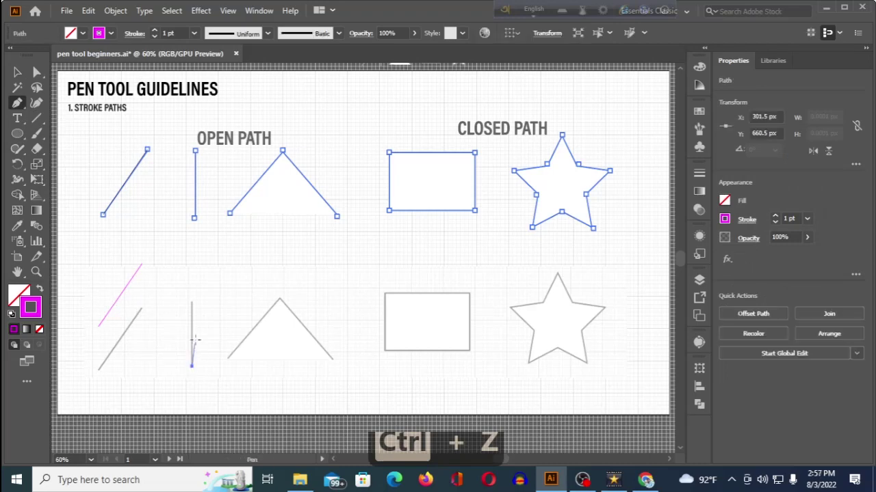
{"action": "left_click", "coordinate": [192, 301]}
{"action": "left_click", "coordinate": [192, 301]}
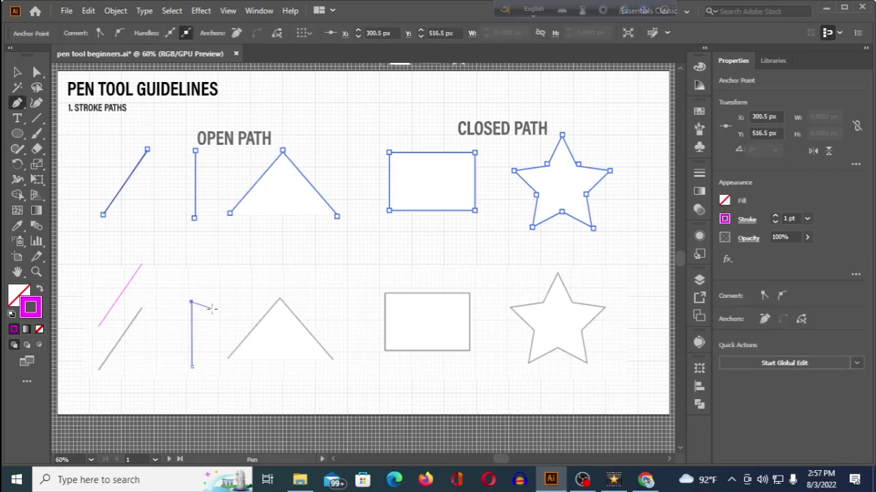
{"action": "key", "text": "Escape"}
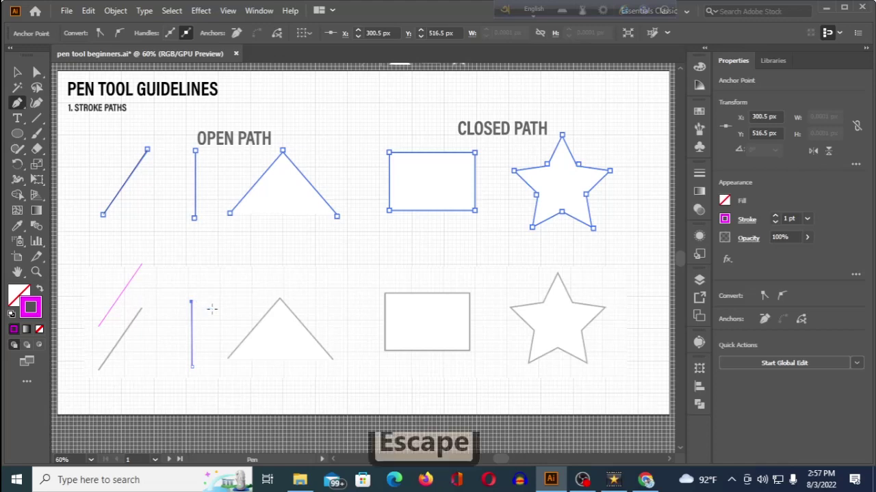
Step: Move the traced vertical line up and to the right of its grey template, and deselect it
{"action": "left_click", "coordinate": [17, 71]}
{"action": "left_click_drag", "start_coordinate": [195, 343], "coordinate": [227, 302]}
{"action": "left_click", "coordinate": [183, 266]}
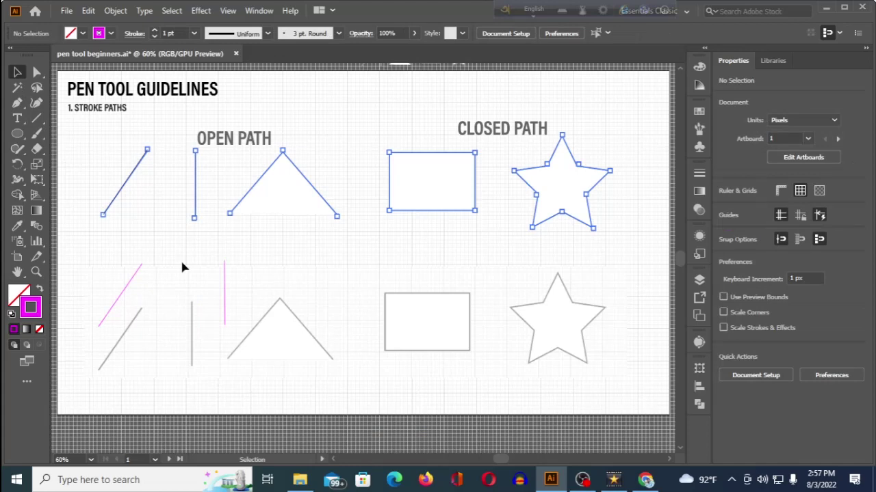
Step: Trace the grey inverted-V template as a three-point open path about 230 px wide with the Pen tool, and end the path
{"action": "left_click", "coordinate": [17, 102]}
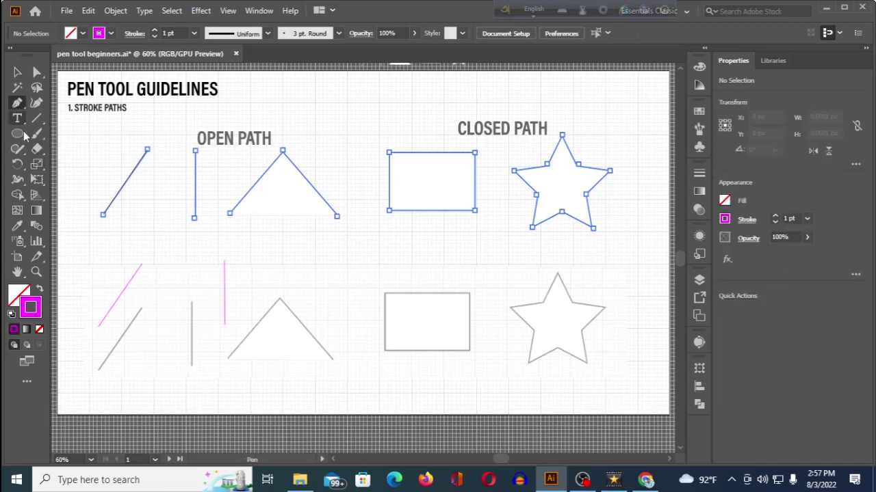
{"action": "left_click", "coordinate": [228, 358]}
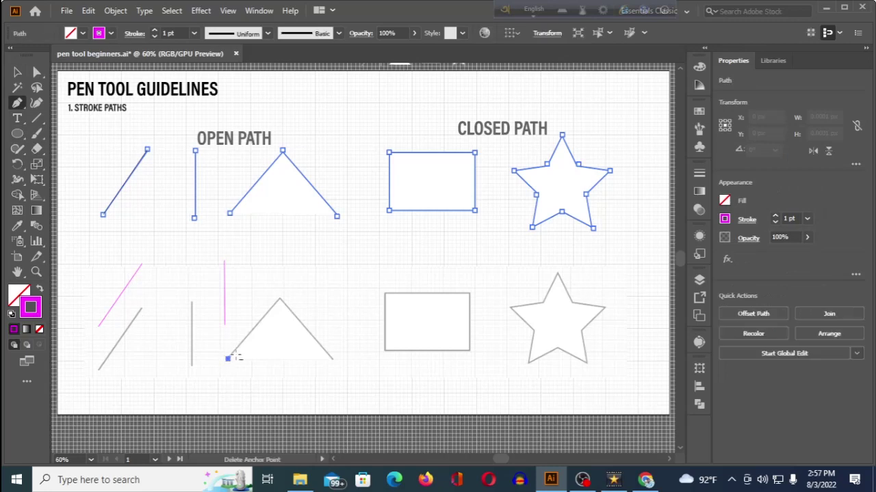
{"action": "left_click", "coordinate": [281, 299]}
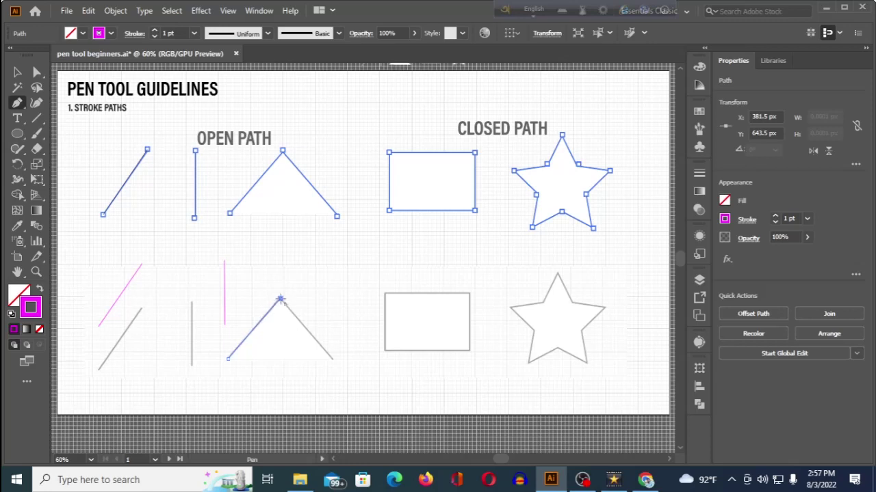
{"action": "left_click", "coordinate": [332, 358]}
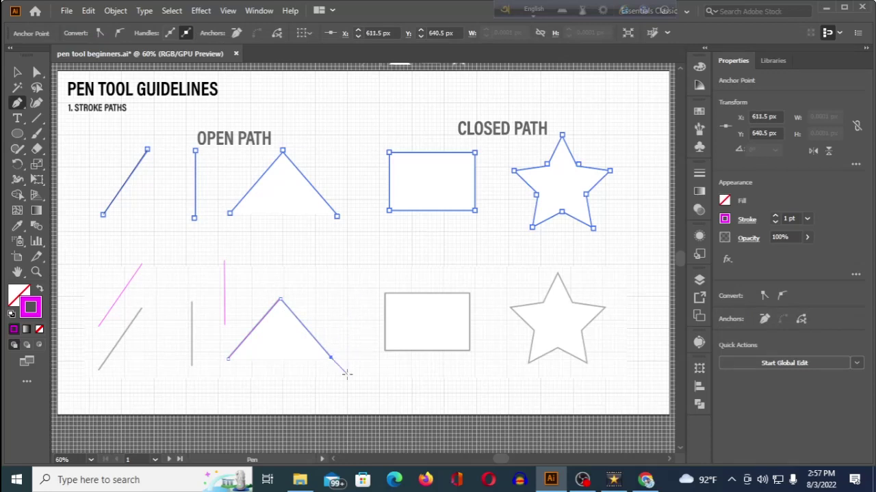
{"action": "key", "text": "Escape"}
Step: Trace the grey rectangle template as a closed four-corner Pen path, about 191 by 127 px
{"action": "left_click", "coordinate": [384, 351]}
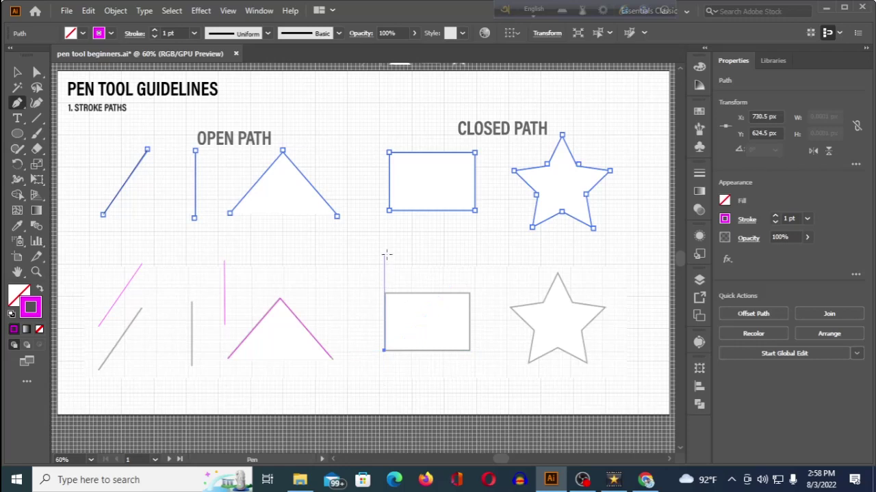
{"action": "left_click", "coordinate": [383, 294]}
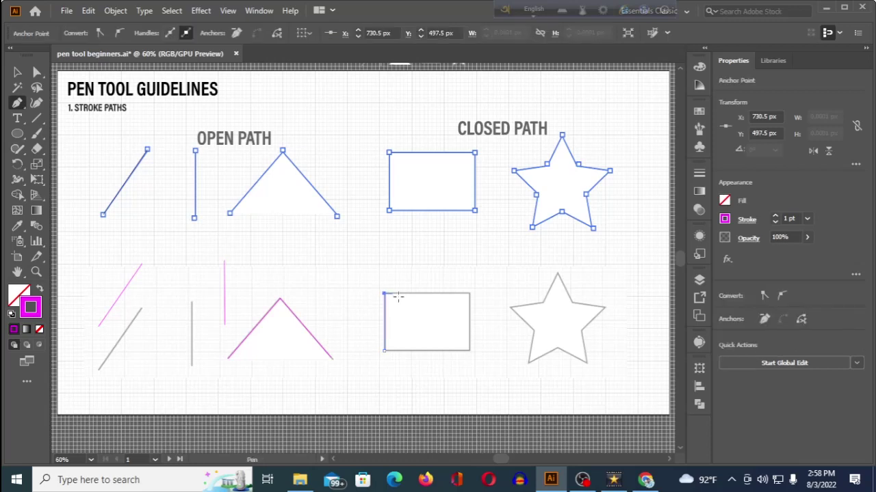
{"action": "left_click", "coordinate": [468, 293]}
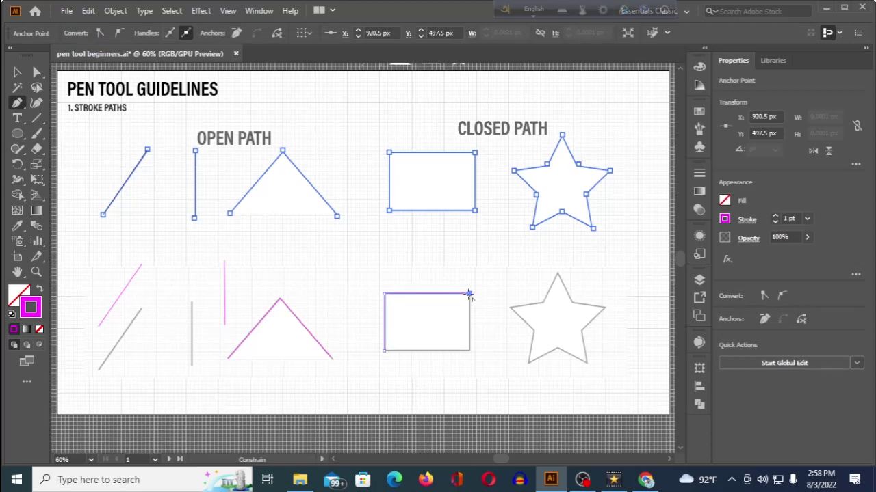
{"action": "left_click", "coordinate": [469, 350]}
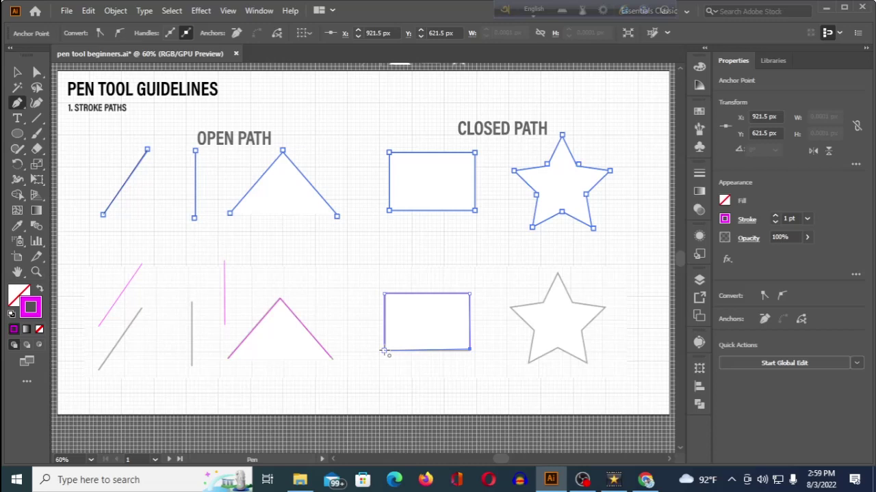
{"action": "left_click", "coordinate": [385, 351]}
Step: Trace all ten corners of the grey star template as a closed Pen path, about 214 by 205 px
{"action": "left_click", "coordinate": [509, 308]}
{"action": "left_click", "coordinate": [541, 302]}
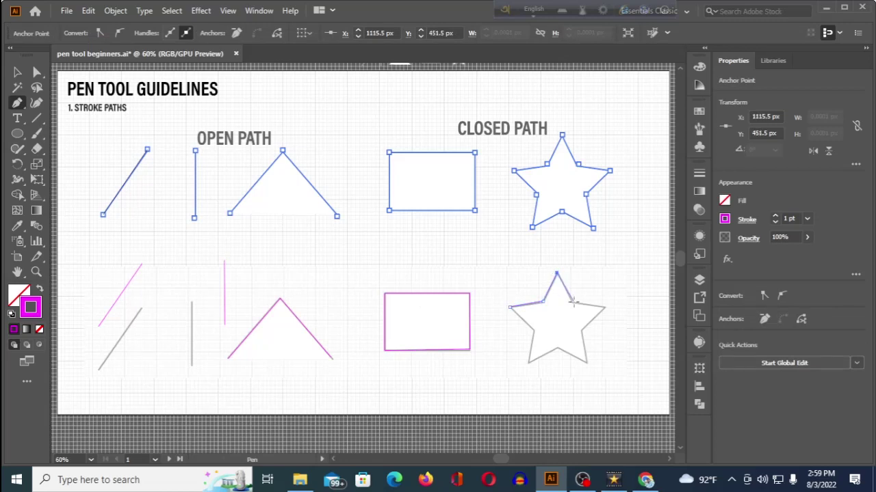
{"action": "left_click", "coordinate": [573, 303]}
{"action": "left_click", "coordinate": [603, 308]}
{"action": "left_click", "coordinate": [581, 331]}
{"action": "left_click", "coordinate": [586, 361]}
{"action": "left_click", "coordinate": [558, 348]}
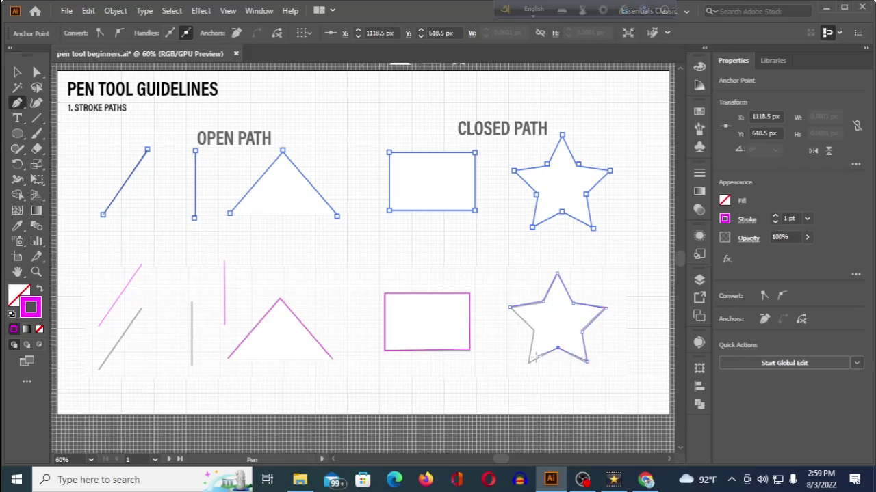
{"action": "left_click", "coordinate": [529, 363]}
{"action": "left_click", "coordinate": [534, 331]}
{"action": "left_click", "coordinate": [509, 307]}
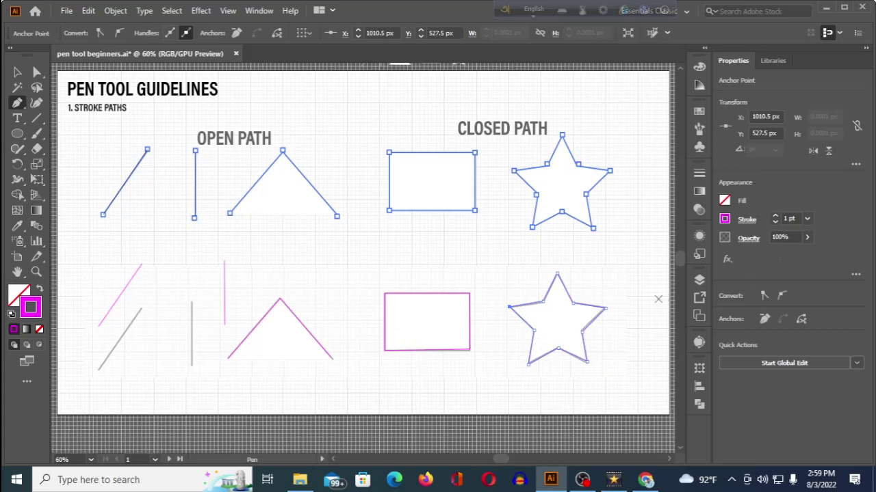
Step: Move the traced star up and left off its template to about X 958.5, Y 424 px, and deselect it
{"action": "left_click", "coordinate": [17, 73]}
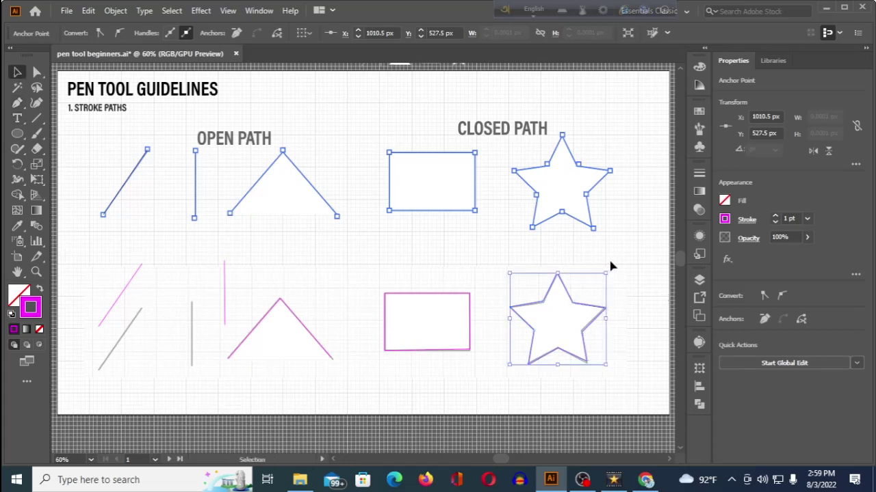
{"action": "left_click_drag", "start_coordinate": [587, 308], "coordinate": [514, 251]}
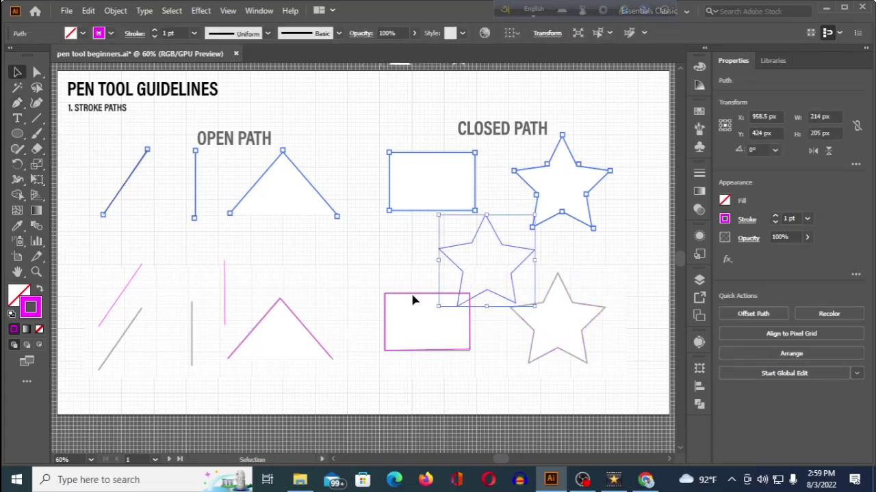
{"action": "left_click", "coordinate": [396, 254]}
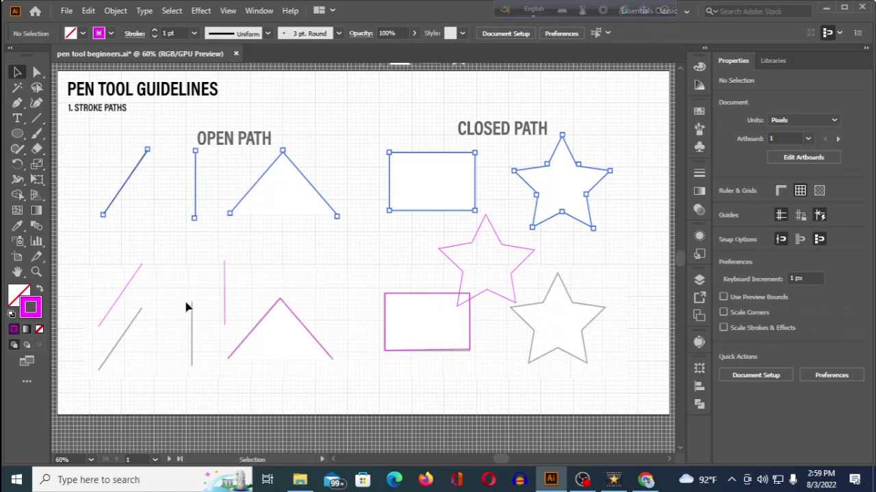
{"action": "left_click_drag", "start_coordinate": [525, 321], "coordinate": [487, 271]}
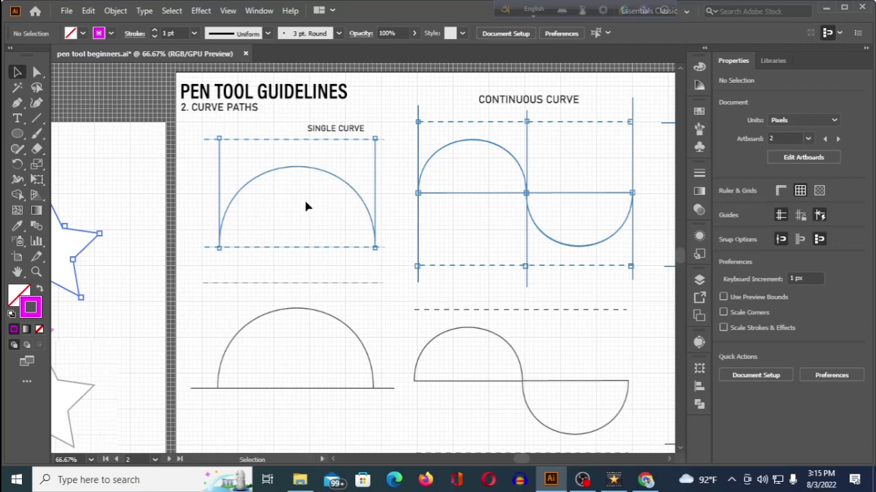
Step: Trace the blue single-curve arc on artboard 2 with two Pen anchors and vertical handles, about 313 by 165 px, and end the path
{"action": "left_click", "coordinate": [17, 102]}
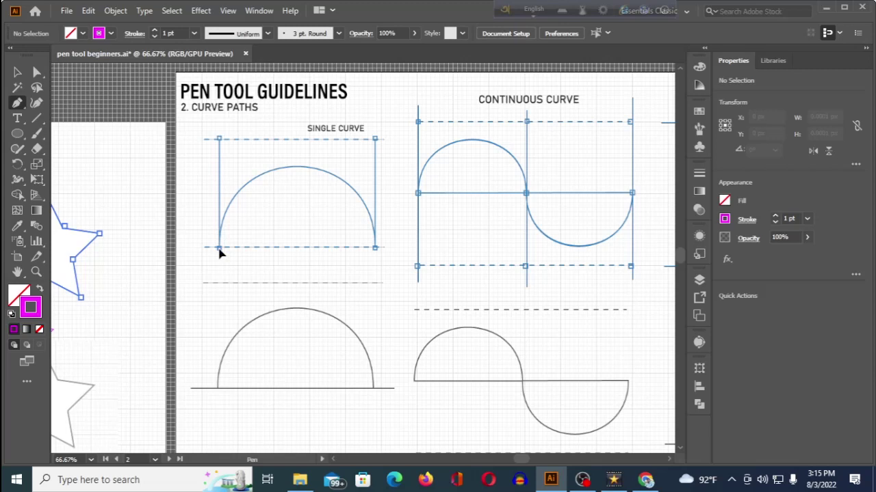
{"action": "key", "text": "shift"}
{"action": "left_click_drag", "start_coordinate": [220, 251], "coordinate": [222, 139]}
{"action": "left_click_drag", "start_coordinate": [222, 142], "coordinate": [222, 140]}
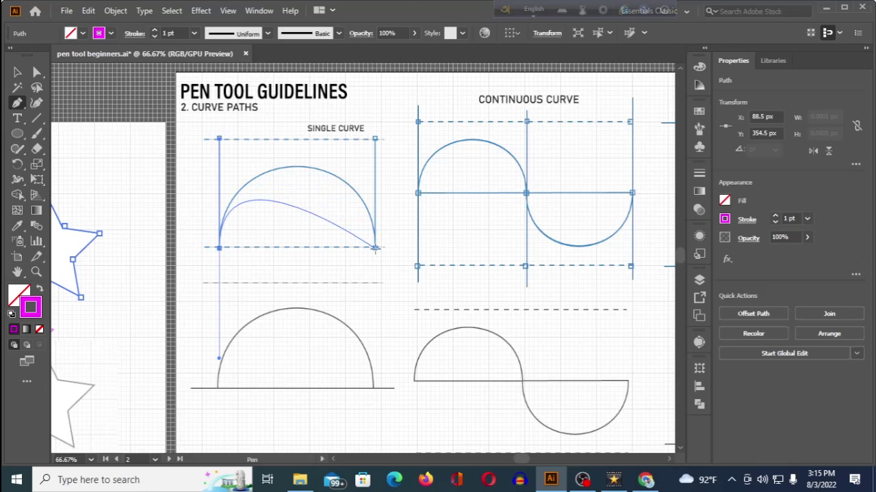
{"action": "left_click_drag", "start_coordinate": [375, 249], "coordinate": [381, 359]}
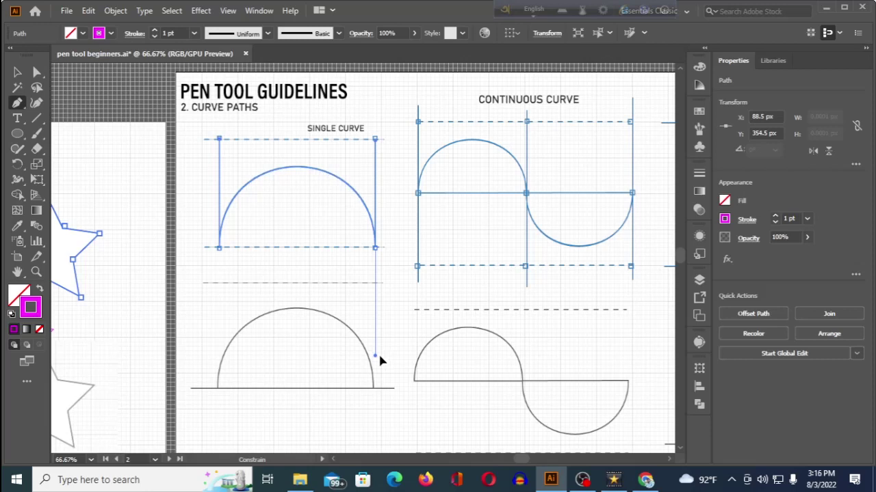
{"action": "left_click_drag", "start_coordinate": [380, 356], "coordinate": [378, 358]}
{"action": "left_click_drag", "start_coordinate": [379, 358], "coordinate": [378, 357]}
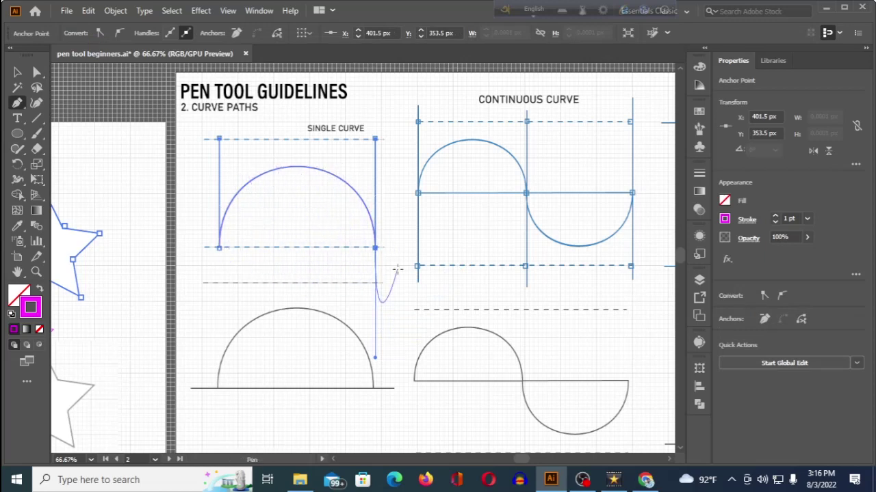
{"action": "key", "text": "Escape"}
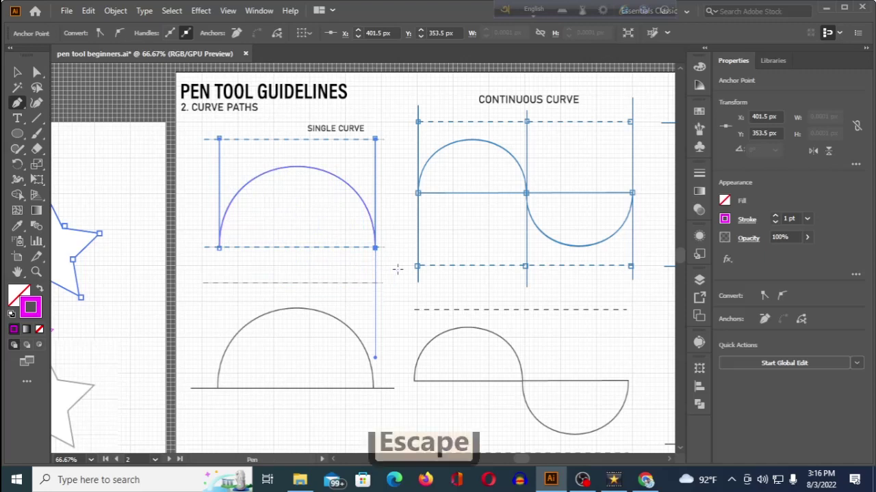
Step: Move the traced single-curve arc off its blue template to about X 327, Y 363 px, and delete it
{"action": "left_click", "coordinate": [17, 72]}
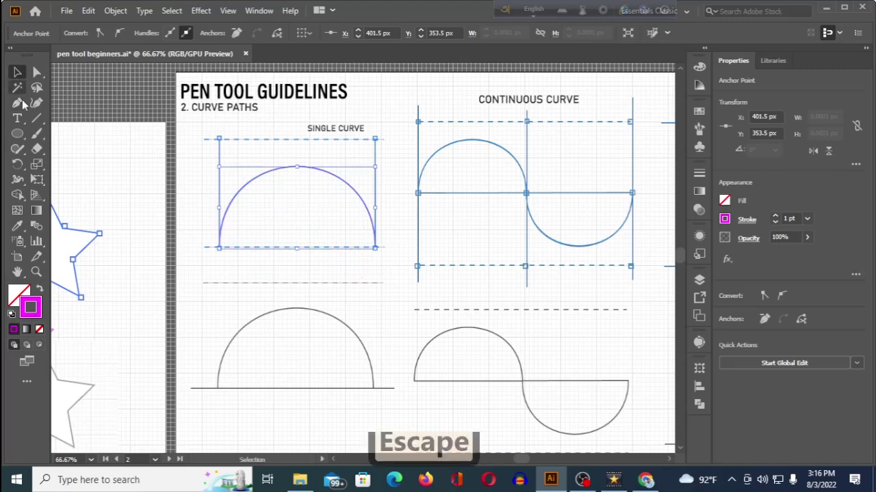
{"action": "left_click", "coordinate": [330, 179]}
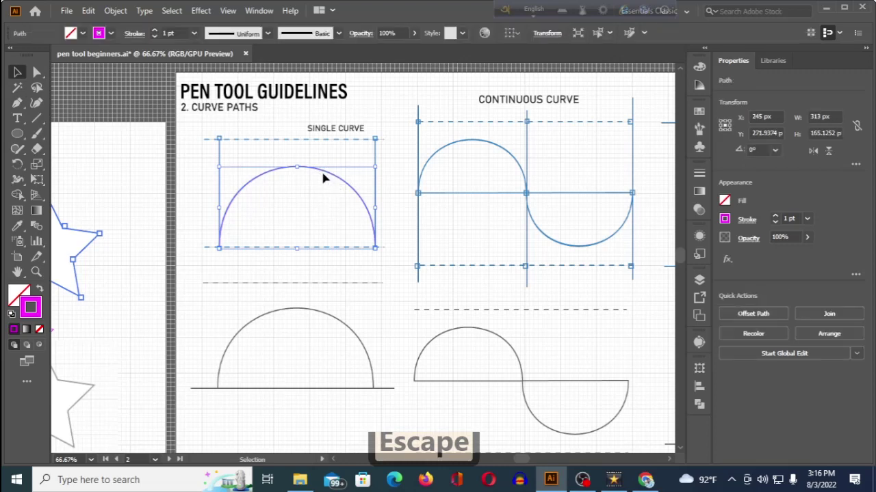
{"action": "left_click_drag", "start_coordinate": [329, 178], "coordinate": [370, 223]}
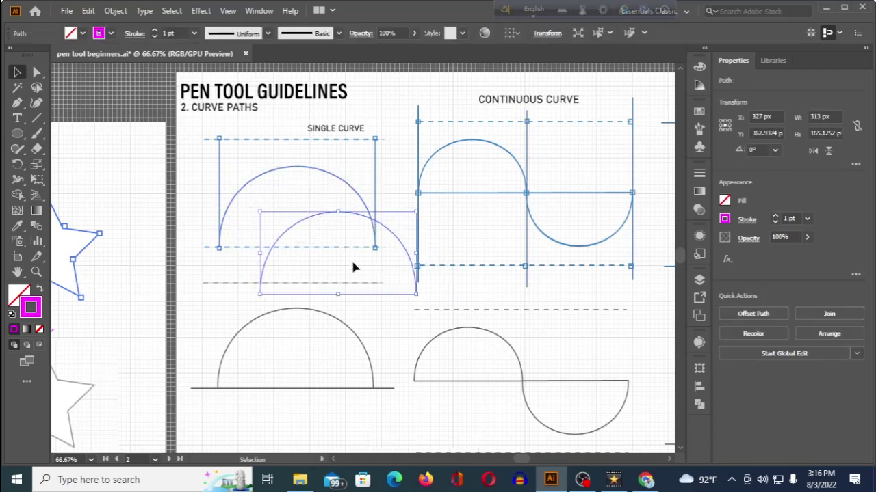
{"action": "left_click", "coordinate": [395, 164]}
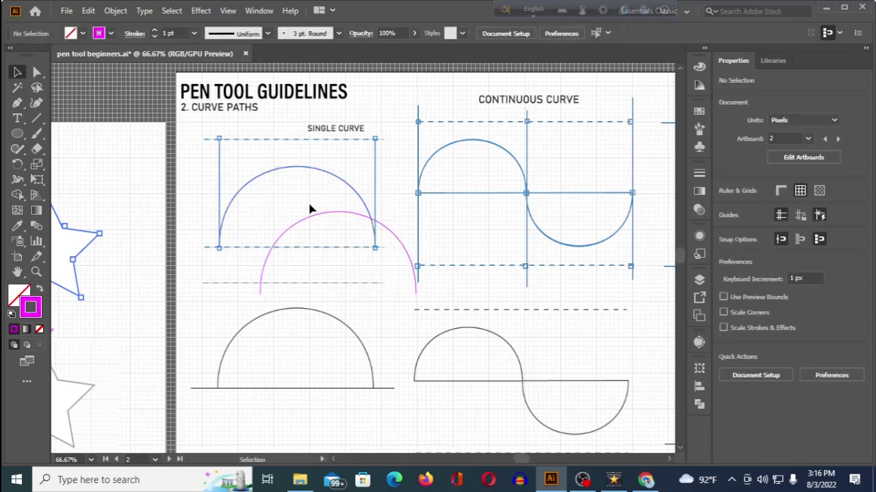
{"action": "left_click", "coordinate": [287, 235]}
{"action": "key", "text": "Delete"}
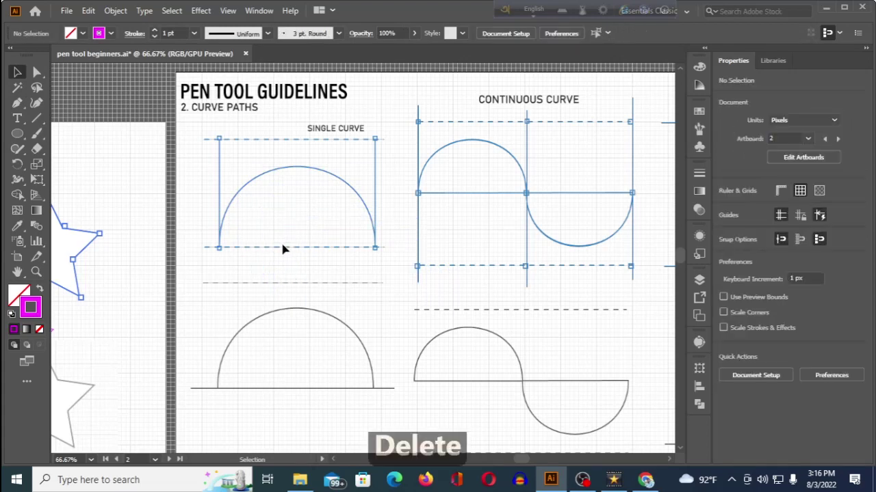
Step: Trace the grey single-curve arc with two Pen anchors and vertical handles, about 312 px wide, and end the path
{"action": "scroll", "coordinate": [286, 241], "scroll_direction": "down", "scroll_amount": 4}
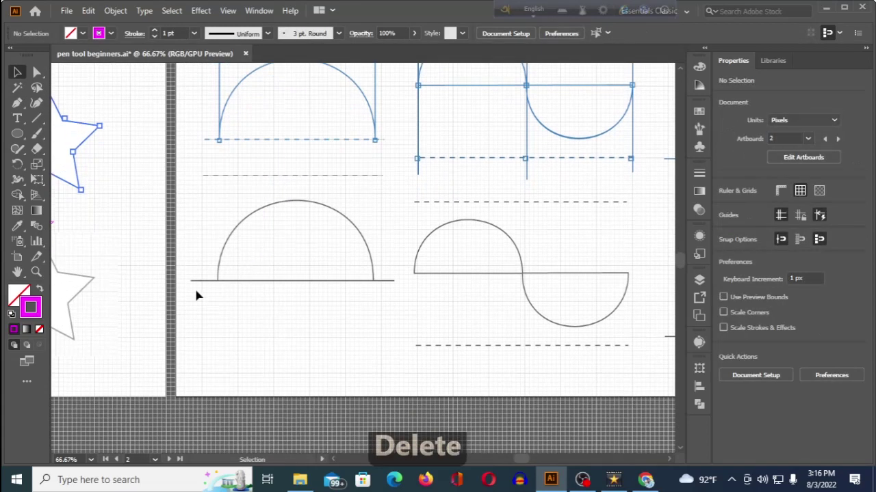
{"action": "left_click", "coordinate": [17, 103]}
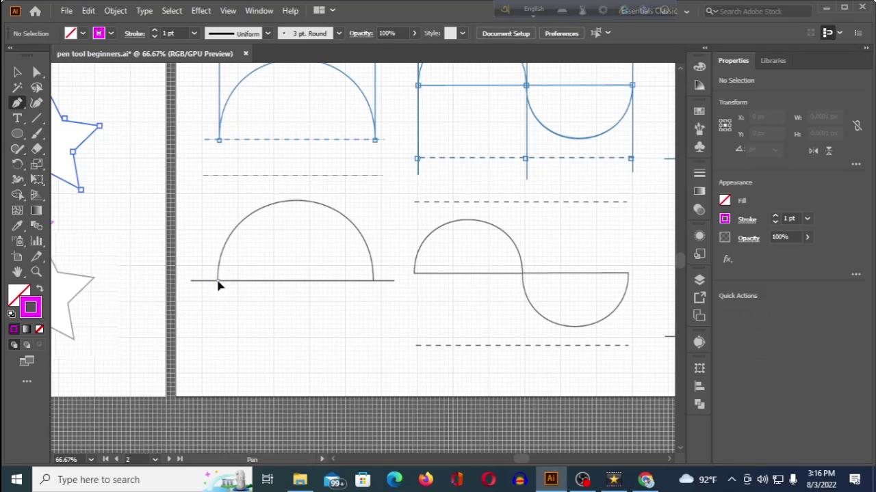
{"action": "left_click_drag", "start_coordinate": [217, 280], "coordinate": [219, 177]}
{"action": "left_click_drag", "start_coordinate": [219, 177], "coordinate": [219, 176]}
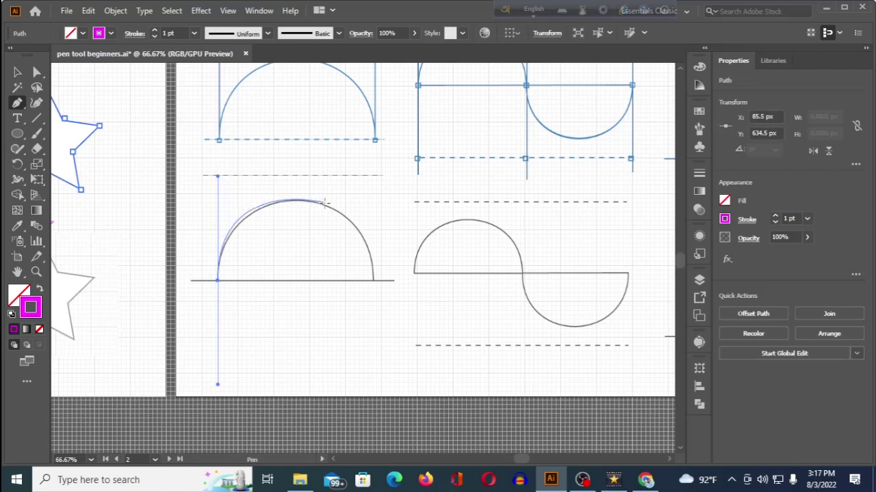
{"action": "left_click", "coordinate": [374, 279]}
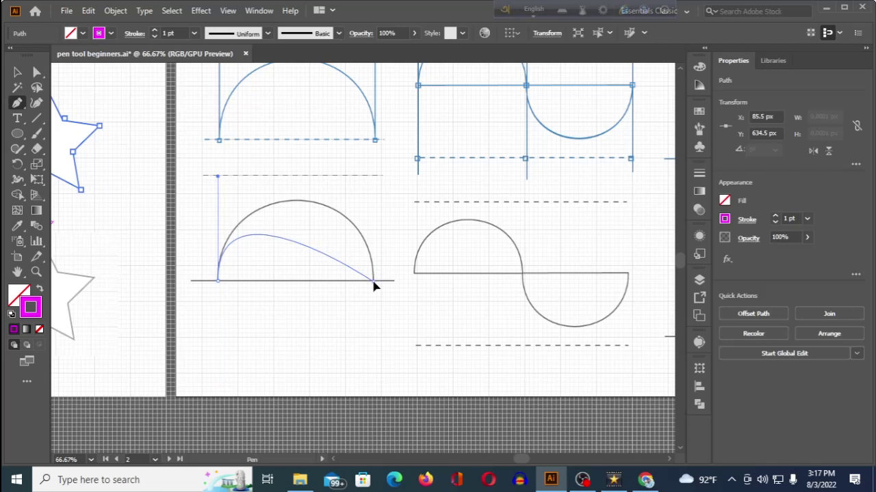
{"action": "left_click_drag", "start_coordinate": [374, 286], "coordinate": [380, 396]}
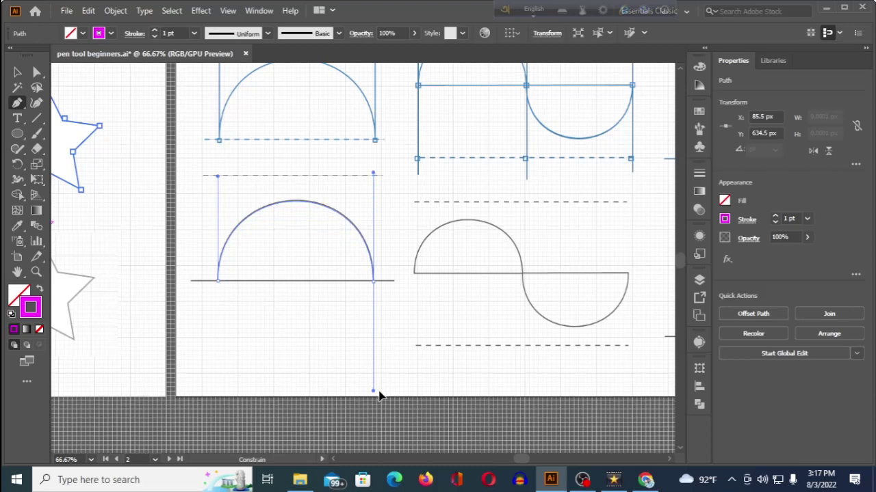
{"action": "left_click_drag", "start_coordinate": [378, 392], "coordinate": [373, 392]}
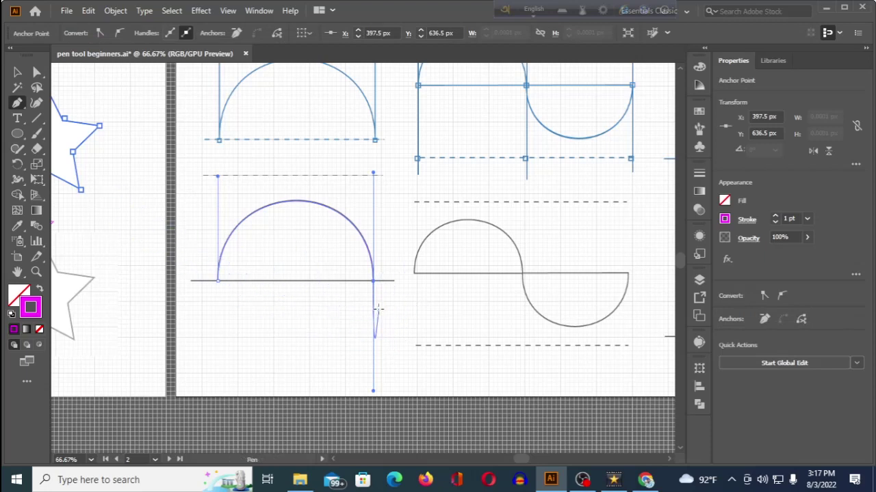
{"action": "key", "text": "Escape"}
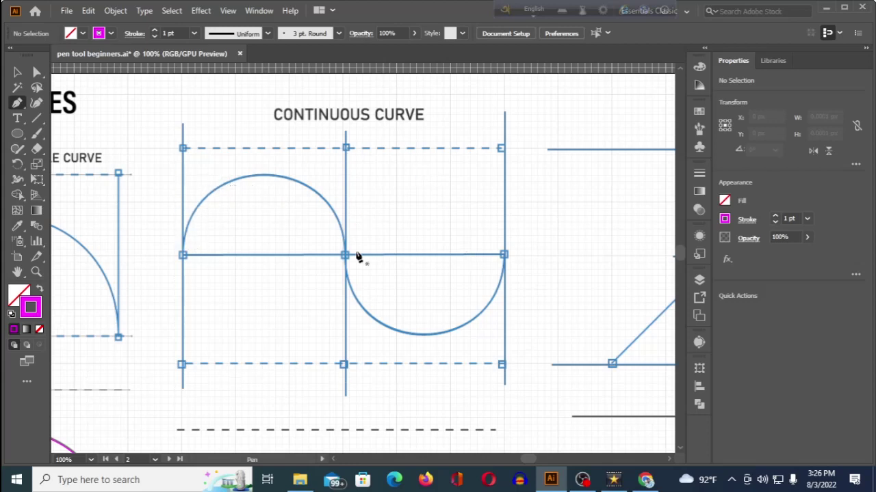
Step: Trace the blue continuous-curve template with three Pen anchors and alternating vertical handles, about 430 px wide, and end the path
{"action": "scroll", "coordinate": [284, 262], "scroll_direction": "down", "scroll_amount": 10}
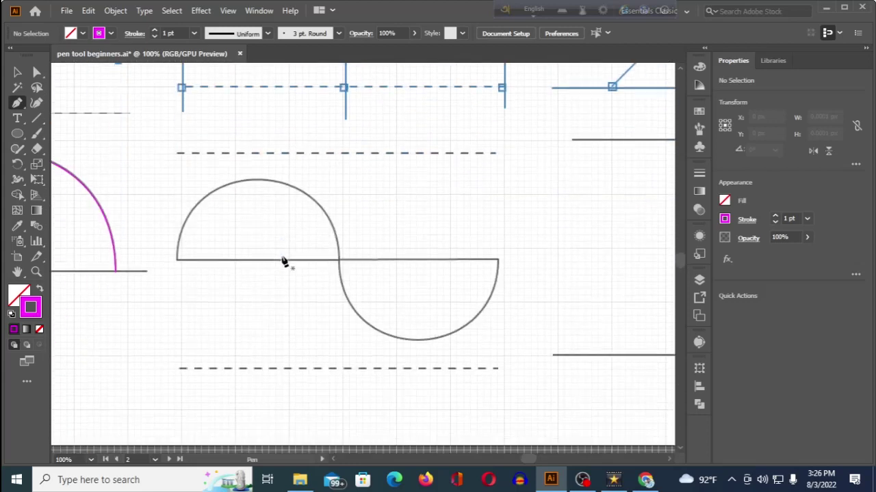
{"action": "scroll", "coordinate": [284, 261], "scroll_direction": "up", "scroll_amount": 12}
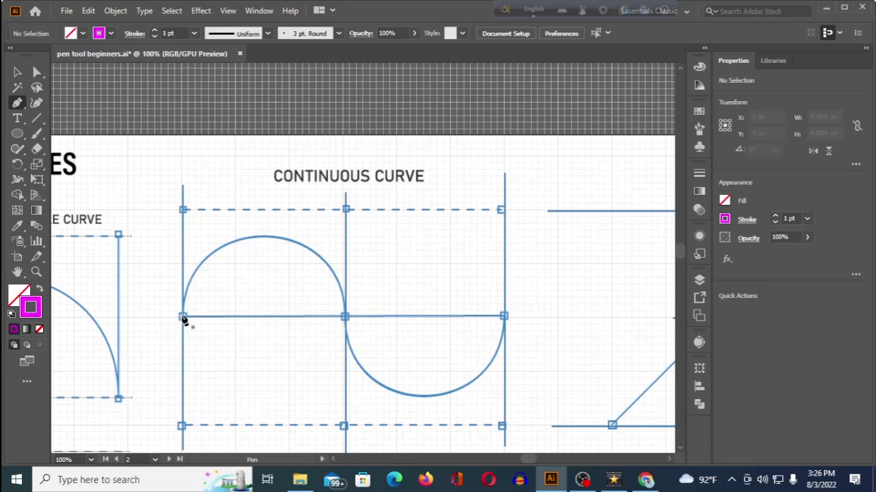
{"action": "left_click", "coordinate": [183, 317]}
{"action": "left_click_drag", "start_coordinate": [183, 316], "coordinate": [183, 214]}
{"action": "left_click_drag", "start_coordinate": [182, 215], "coordinate": [183, 210]}
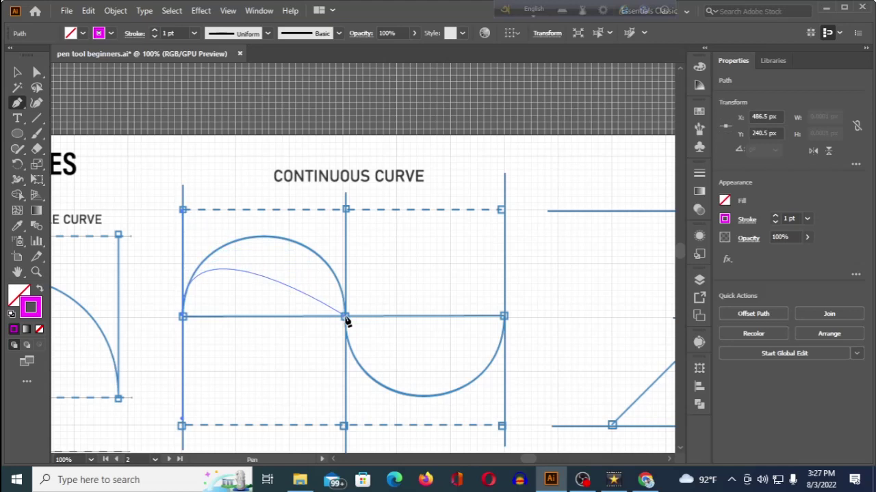
{"action": "key", "text": "shift"}
{"action": "left_click_drag", "start_coordinate": [345, 319], "coordinate": [343, 428]}
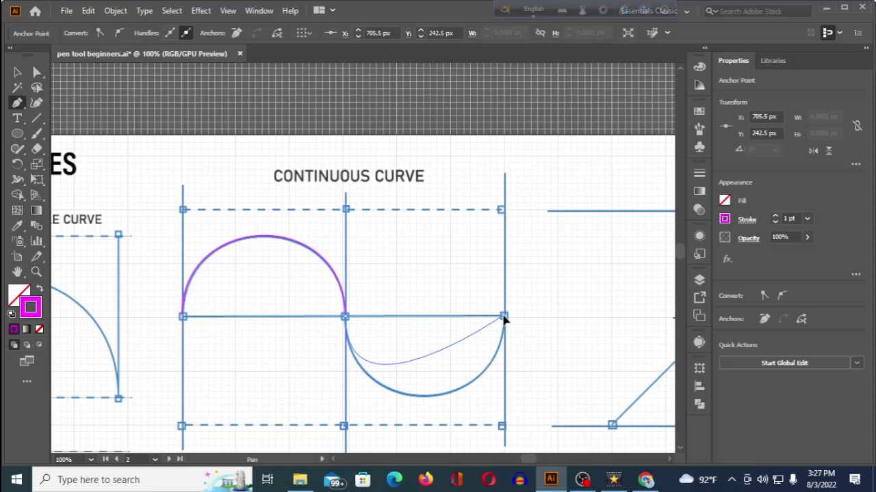
{"action": "left_click_drag", "start_coordinate": [505, 318], "coordinate": [512, 215]}
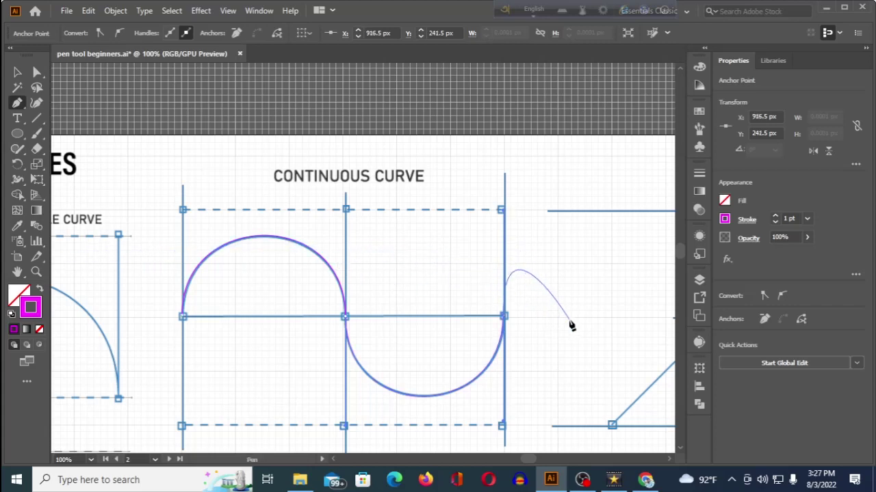
{"action": "key", "text": "Escape"}
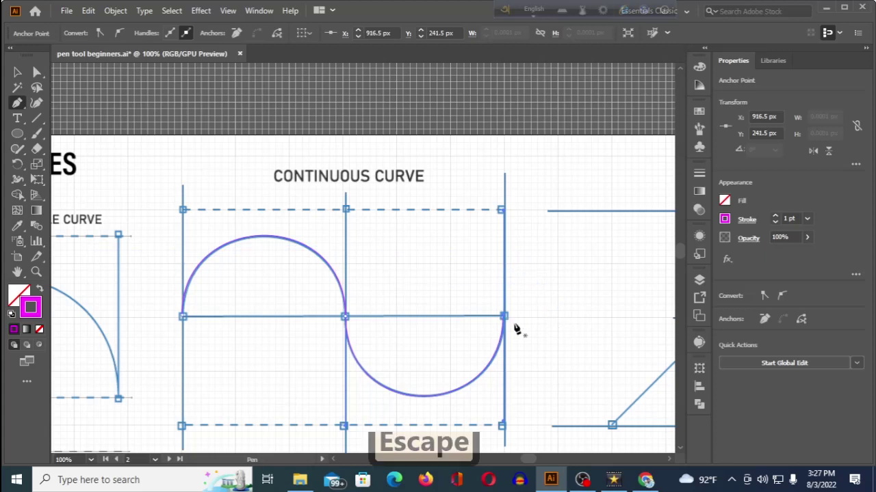
Step: Trace the grey continuous-curve template with three Pen anchors and vertical handles reaching the dashed guides, about 432 px wide, and end the path
{"action": "scroll", "coordinate": [290, 305], "scroll_direction": "down", "scroll_amount": 1}
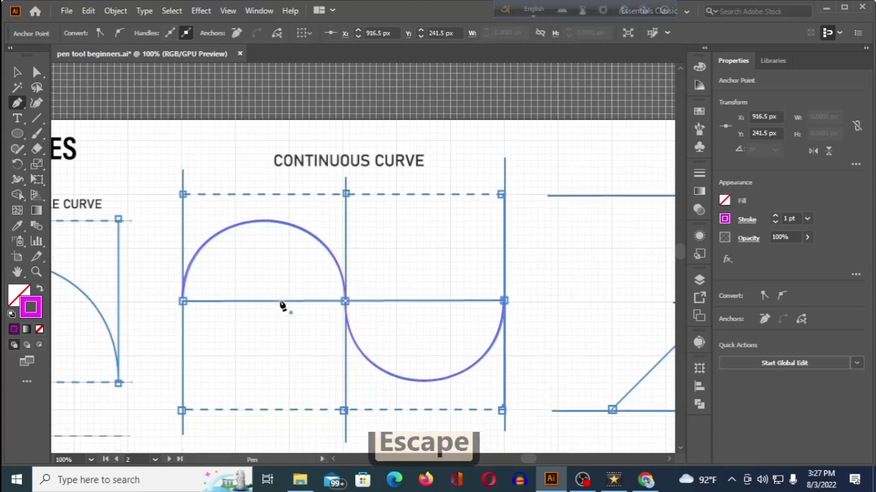
{"action": "scroll", "coordinate": [401, 315], "scroll_direction": "down", "scroll_amount": 10}
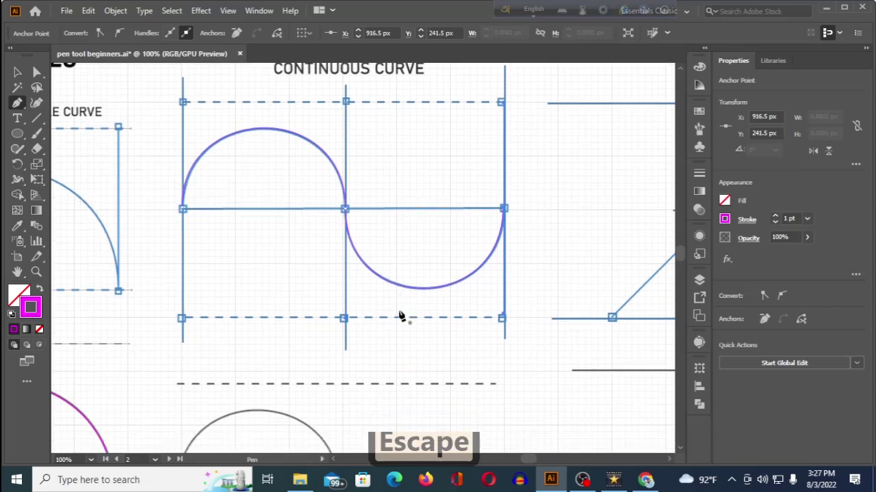
{"action": "scroll", "coordinate": [402, 314], "scroll_direction": "down", "scroll_amount": 2}
{"action": "scroll", "coordinate": [402, 315], "scroll_direction": "up", "scroll_amount": 2}
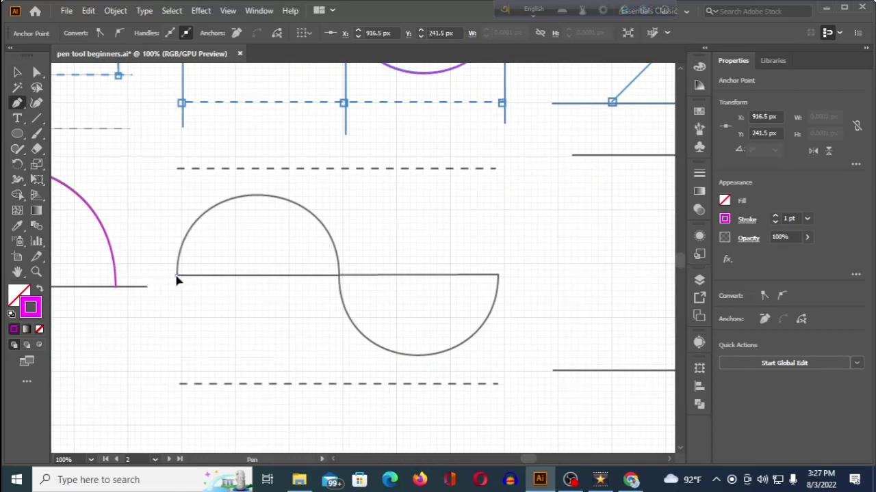
{"action": "key", "text": "shift"}
{"action": "left_click_drag", "start_coordinate": [176, 276], "coordinate": [178, 172]}
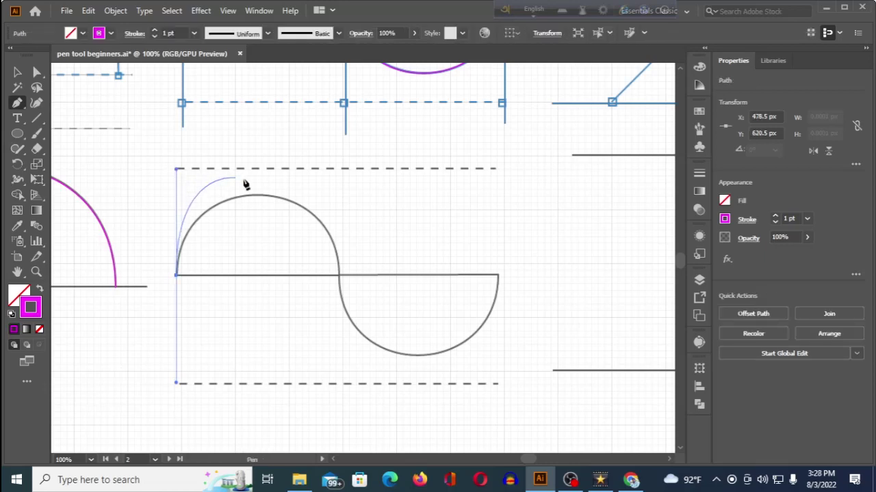
{"action": "left_click", "coordinate": [342, 281]}
{"action": "left_click_drag", "start_coordinate": [341, 280], "coordinate": [340, 387]}
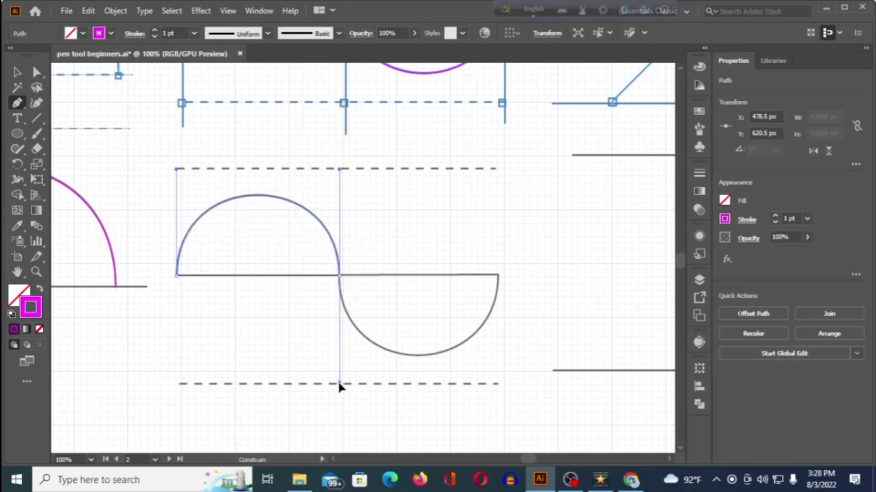
{"action": "left_click_drag", "start_coordinate": [340, 387], "coordinate": [341, 387]}
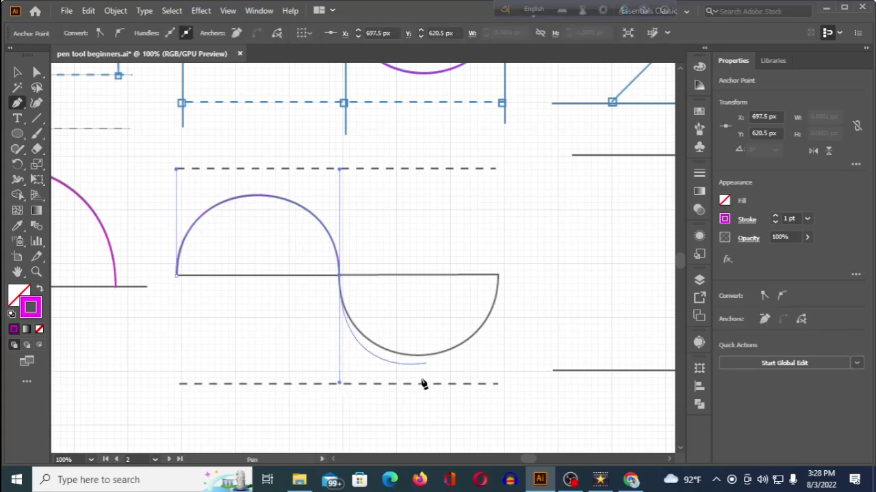
{"action": "left_click", "coordinate": [498, 276]}
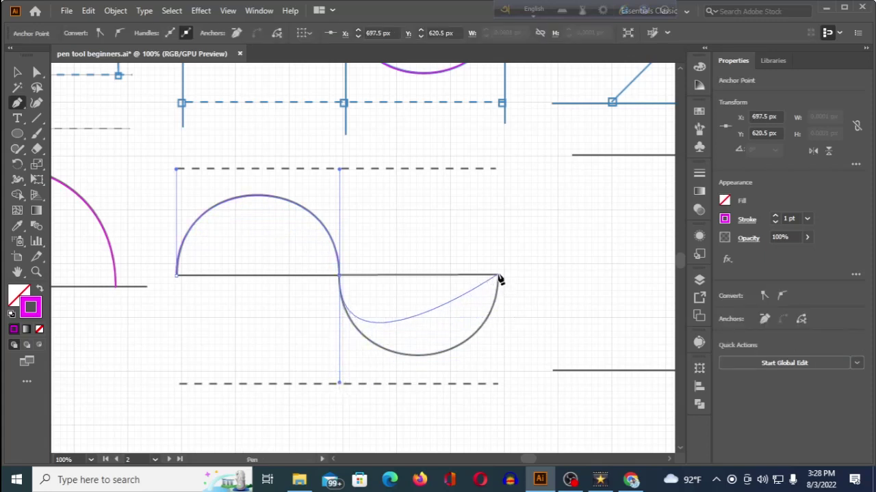
{"action": "left_click_drag", "start_coordinate": [499, 275], "coordinate": [502, 169]}
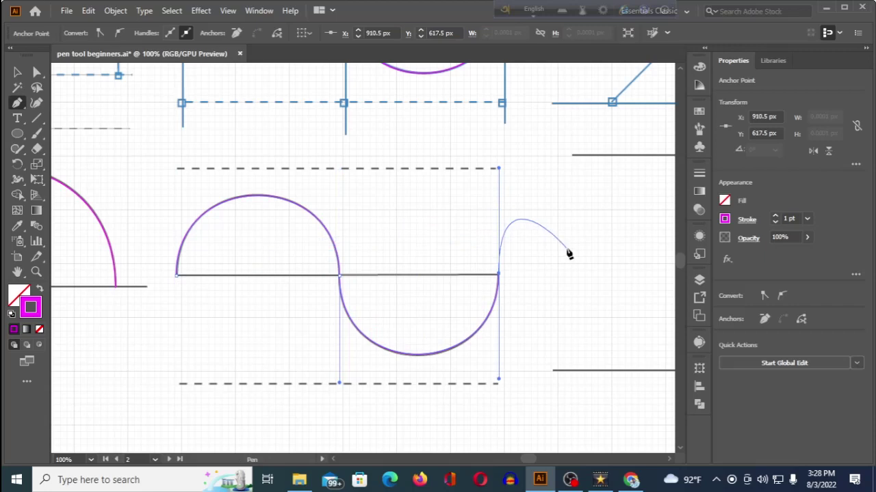
{"action": "key", "text": "Escape"}
Step: Shift the last anchor of the grey continuous-curve trace down to Y 619.5 px so the curve fits its template
{"action": "scroll", "coordinate": [554, 267], "scroll_direction": "down", "scroll_amount": 1}
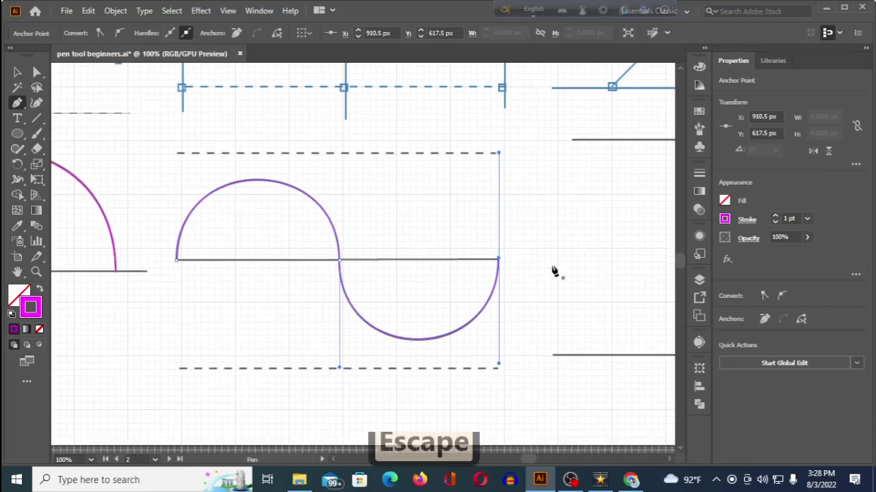
{"action": "key", "text": "v"}
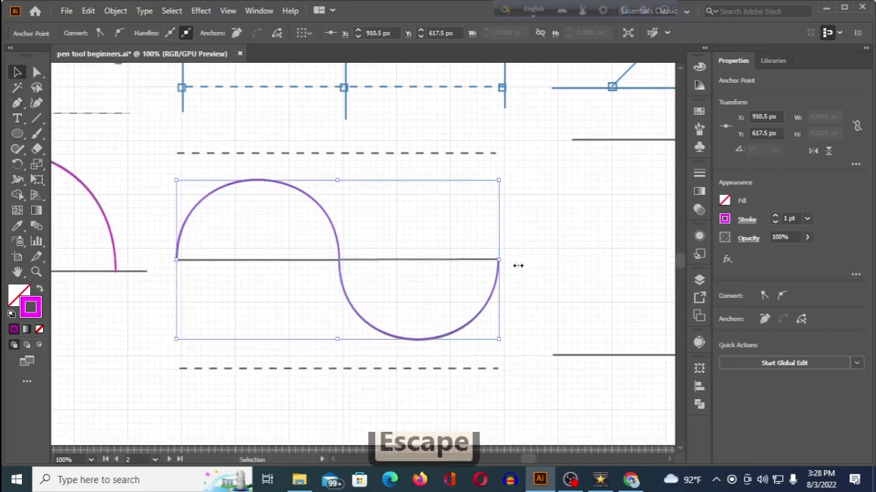
{"action": "scroll", "coordinate": [395, 293], "scroll_direction": "up", "scroll_amount": 5}
{"action": "left_click_drag", "start_coordinate": [424, 336], "coordinate": [303, 281]}
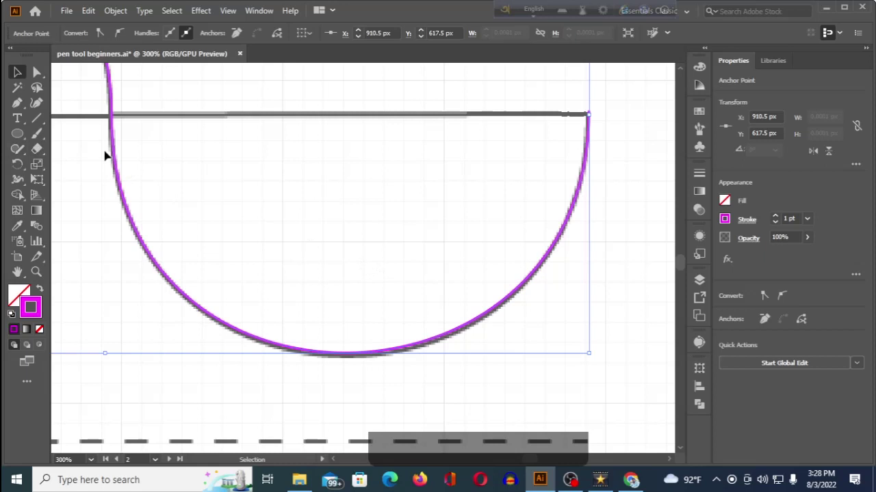
{"action": "left_click", "coordinate": [38, 73]}
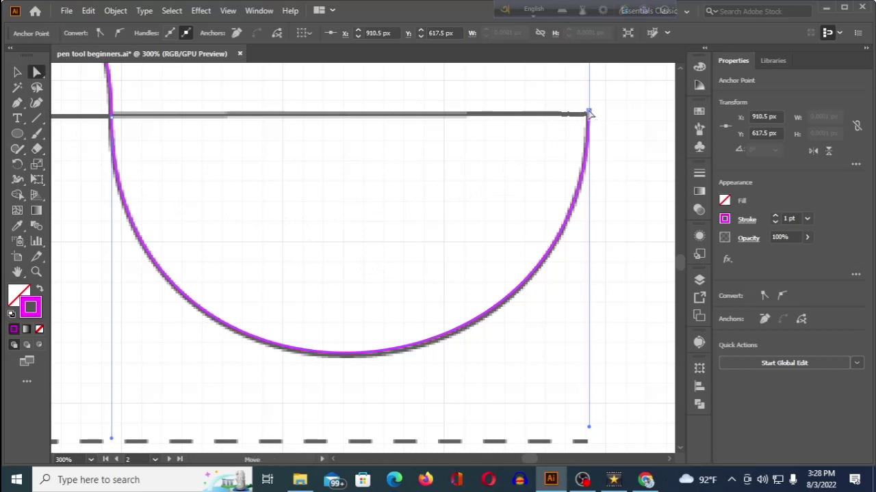
{"action": "left_click_drag", "start_coordinate": [589, 114], "coordinate": [590, 122]}
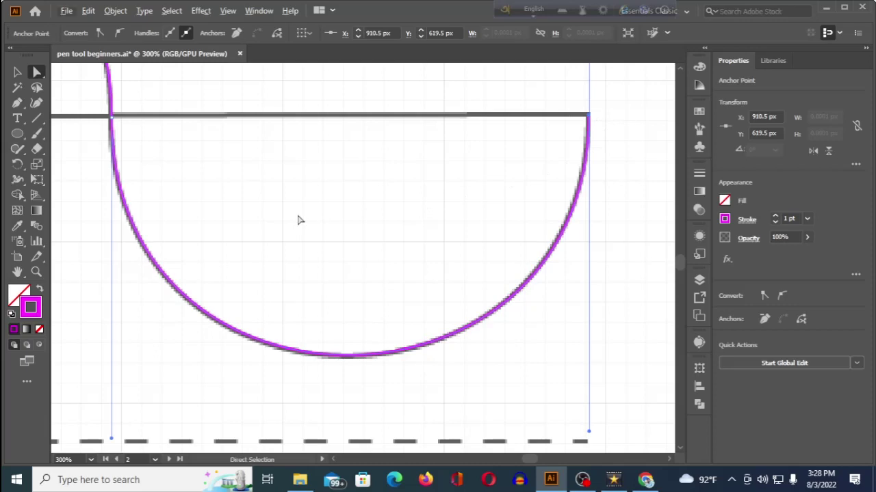
Step: Trace the blue diagonal-handle curve template with two Pen anchors and handles along its slanted guides, about 285 px wide, and end the path
{"action": "scroll", "coordinate": [299, 220], "scroll_direction": "down", "scroll_amount": 5}
{"action": "left_click_drag", "start_coordinate": [297, 214], "coordinate": [290, 327]}
{"action": "left_click_drag", "start_coordinate": [514, 181], "coordinate": [328, 237]}
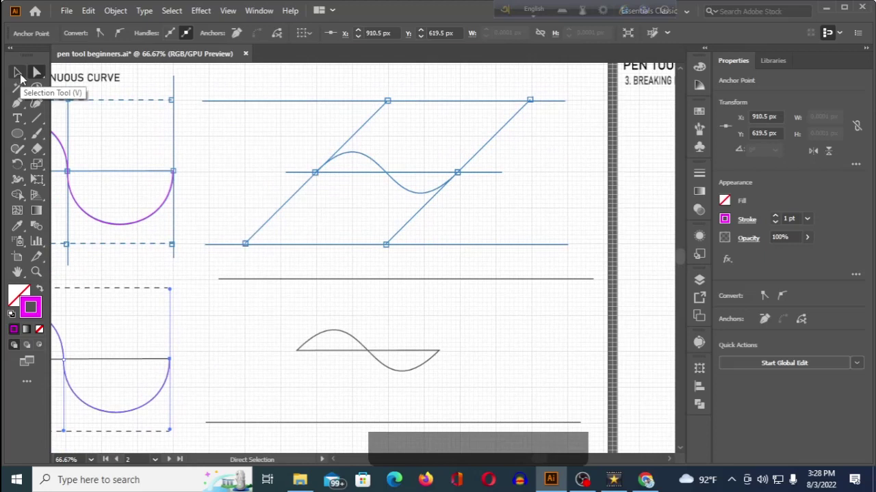
{"action": "left_click", "coordinate": [18, 105]}
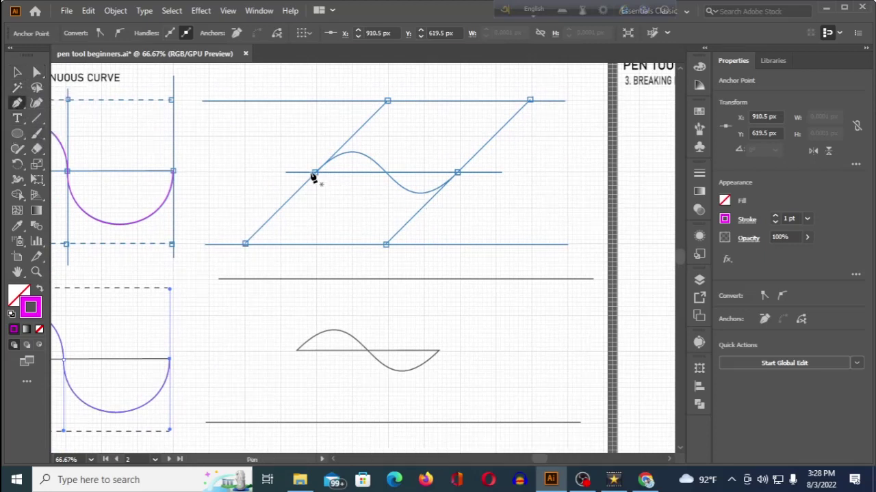
{"action": "left_click_drag", "start_coordinate": [316, 173], "coordinate": [316, 172]}
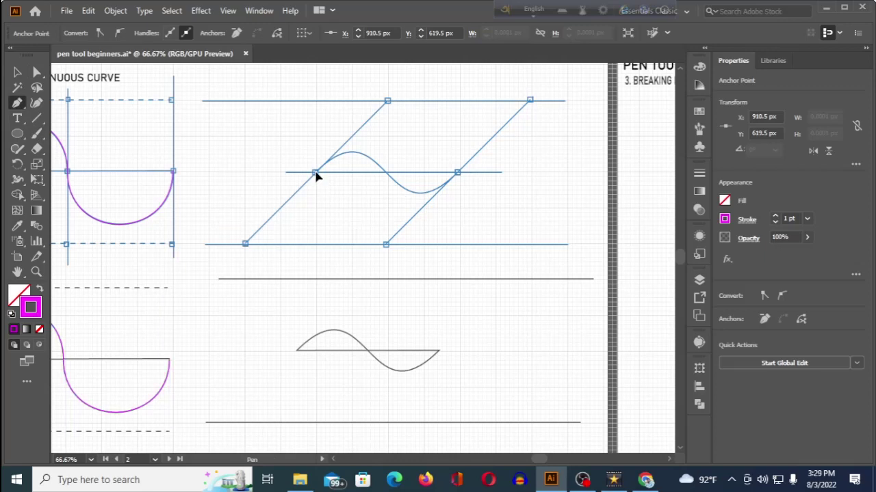
{"action": "left_click_drag", "start_coordinate": [316, 176], "coordinate": [386, 117]}
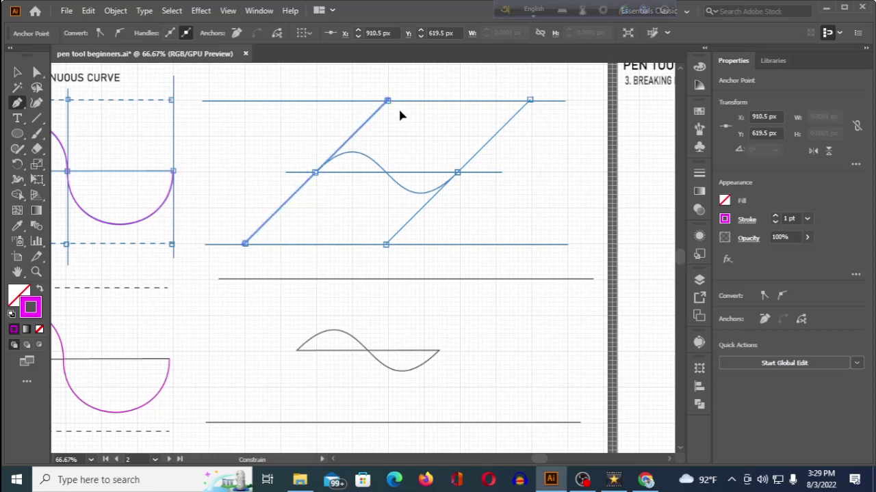
{"action": "left_click_drag", "start_coordinate": [400, 115], "coordinate": [402, 117]}
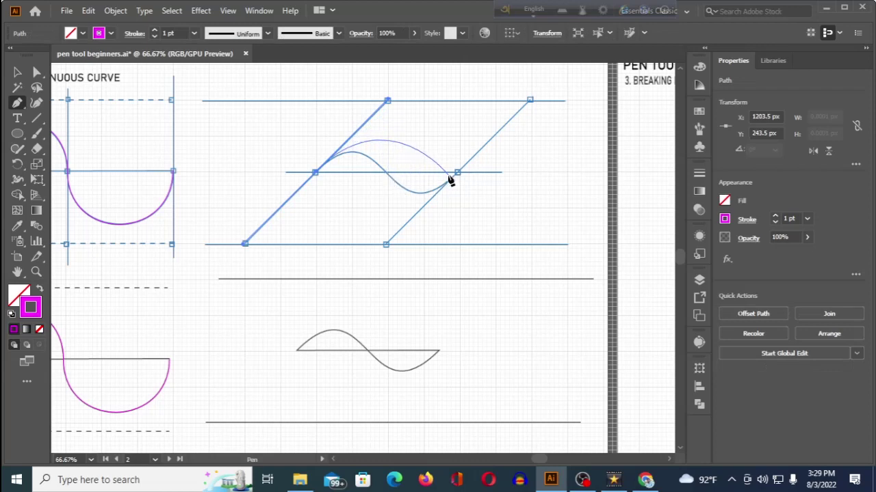
{"action": "left_click_drag", "start_coordinate": [457, 174], "coordinate": [458, 173]}
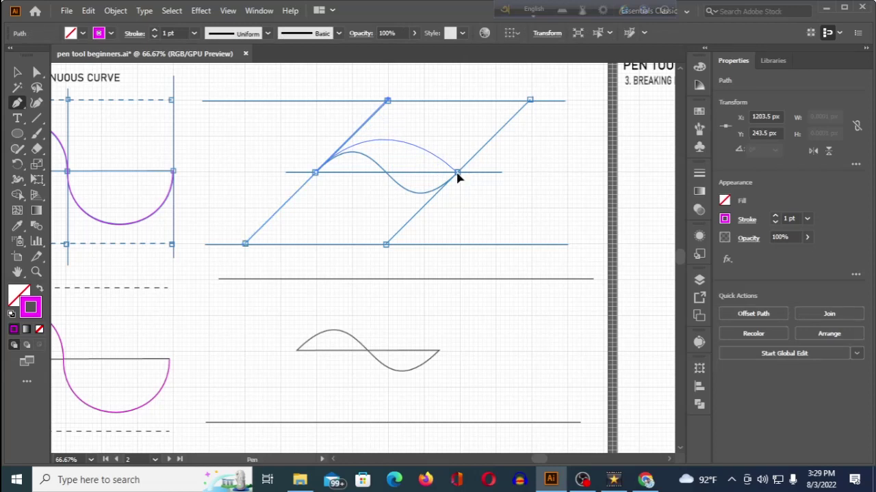
{"action": "left_click_drag", "start_coordinate": [457, 174], "coordinate": [524, 95]}
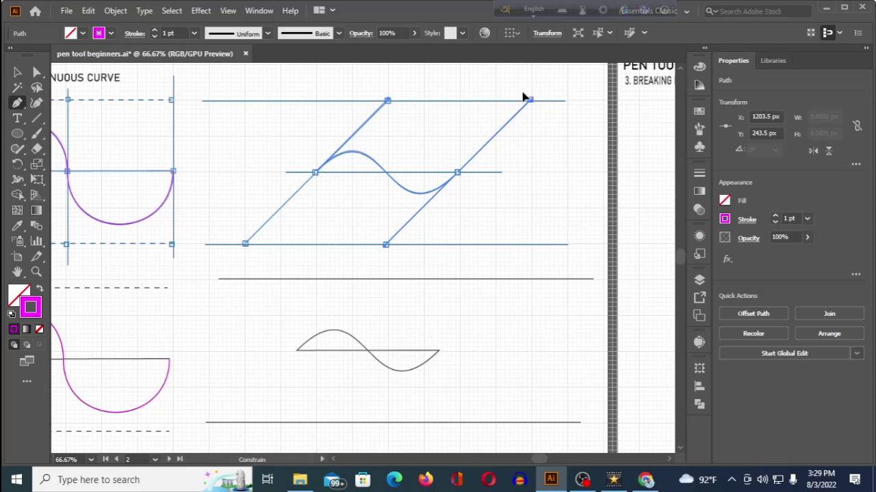
{"action": "left_click_drag", "start_coordinate": [524, 95], "coordinate": [522, 100]}
{"action": "left_click", "coordinate": [528, 100]}
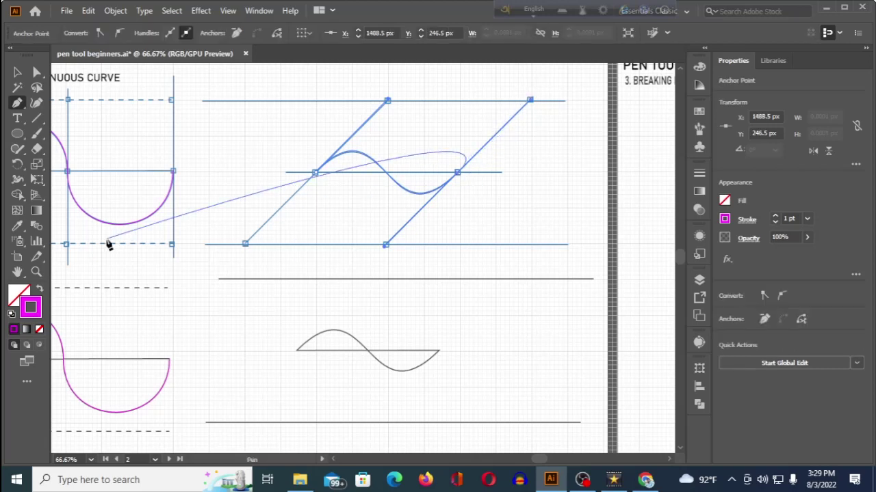
{"action": "key", "text": "Escape"}
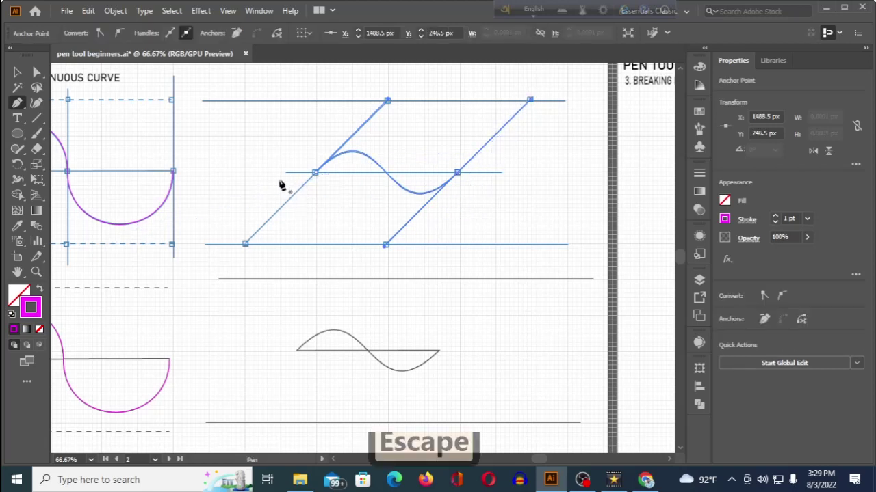
Step: Move the traced wave off the blue diagonal-handle template and delete it
{"action": "left_click", "coordinate": [17, 72]}
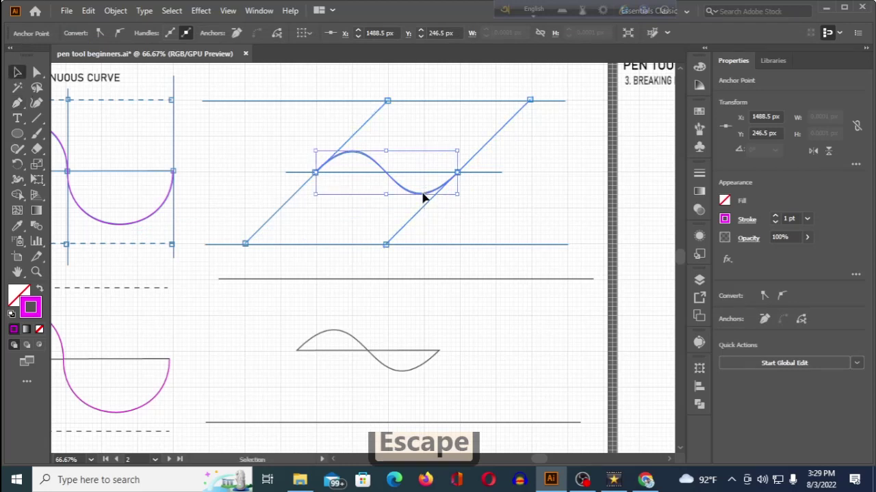
{"action": "left_click", "coordinate": [391, 186]}
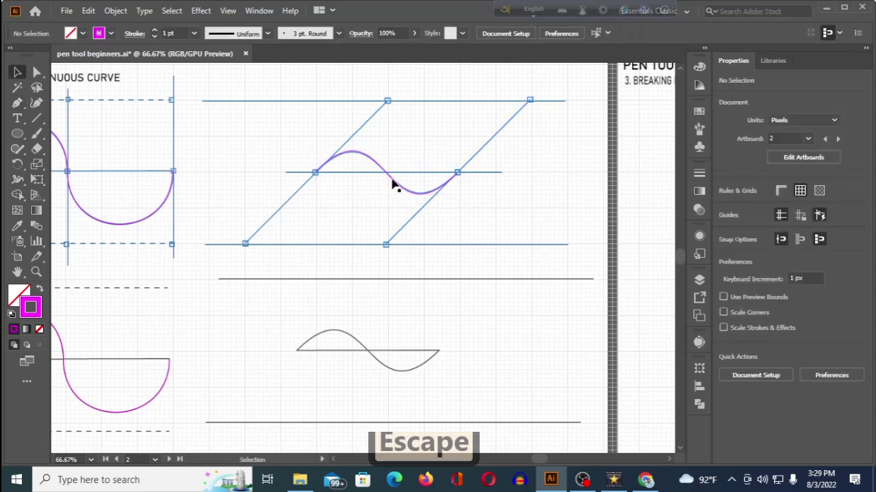
{"action": "left_click", "coordinate": [393, 183]}
{"action": "left_click_drag", "start_coordinate": [392, 183], "coordinate": [537, 192]}
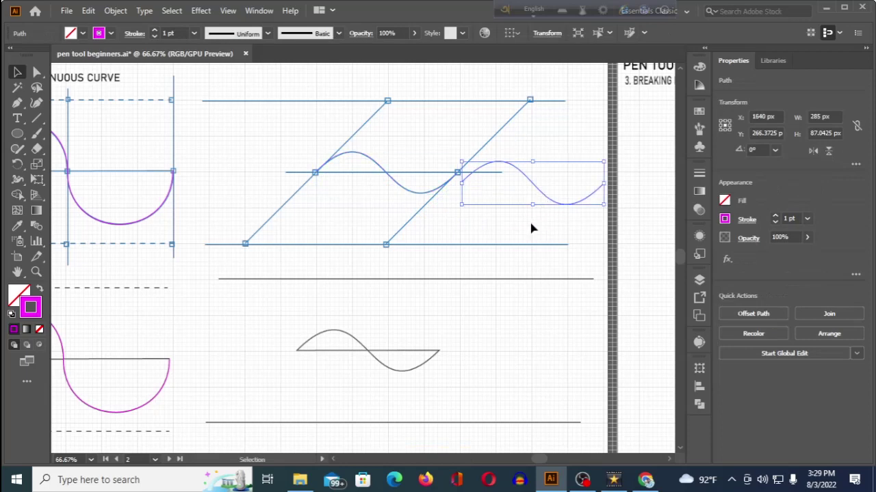
{"action": "left_click", "coordinate": [560, 193]}
{"action": "left_click", "coordinate": [526, 183]}
{"action": "key", "text": "Delete"}
Step: Trace the grey wave template with two Pen anchors and diagonal handles reaching the horizontal guides, about 285 px wide, and end the path
{"action": "scroll", "coordinate": [361, 230], "scroll_direction": "down", "scroll_amount": 3}
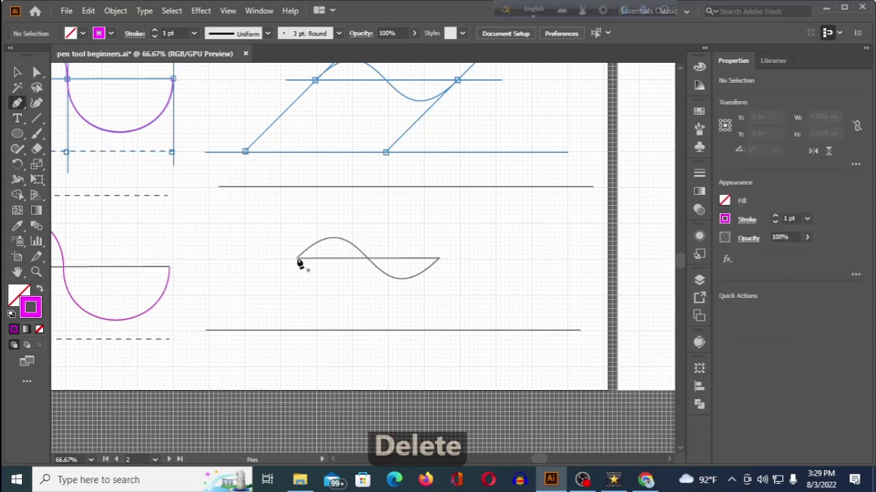
{"action": "key", "text": "ctrl+z"}
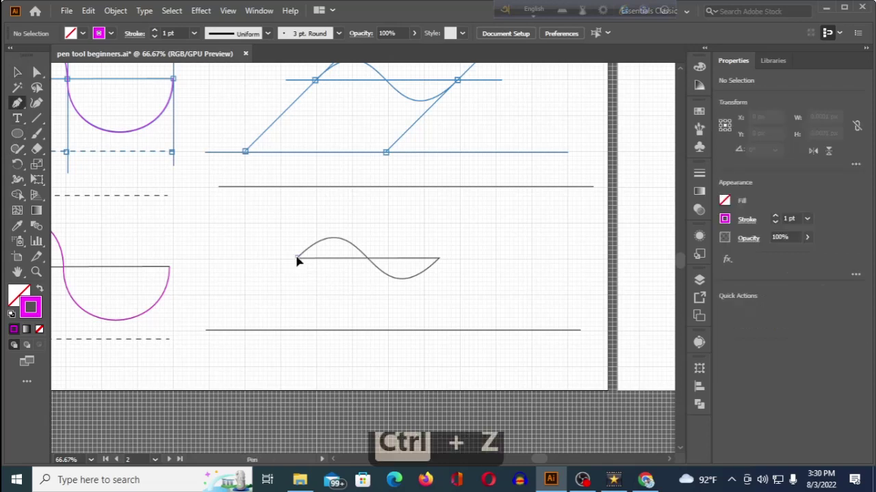
{"action": "left_click_drag", "start_coordinate": [297, 259], "coordinate": [368, 193]}
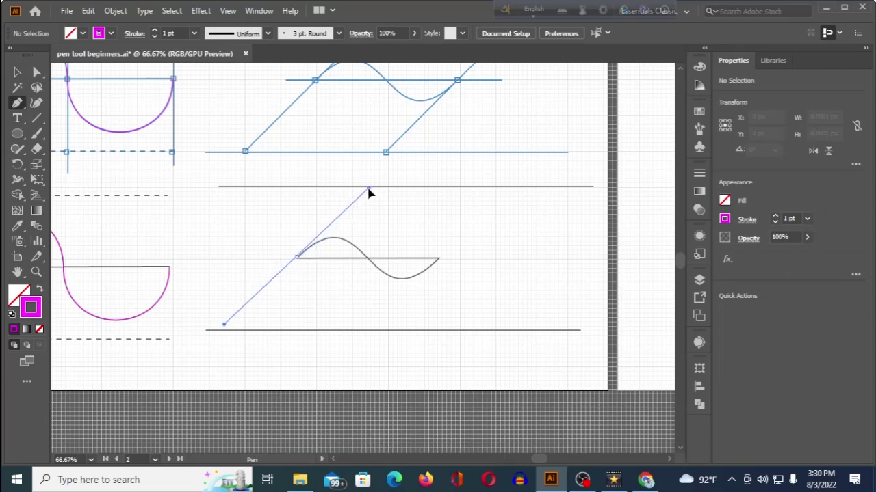
{"action": "left_click_drag", "start_coordinate": [368, 194], "coordinate": [366, 196]}
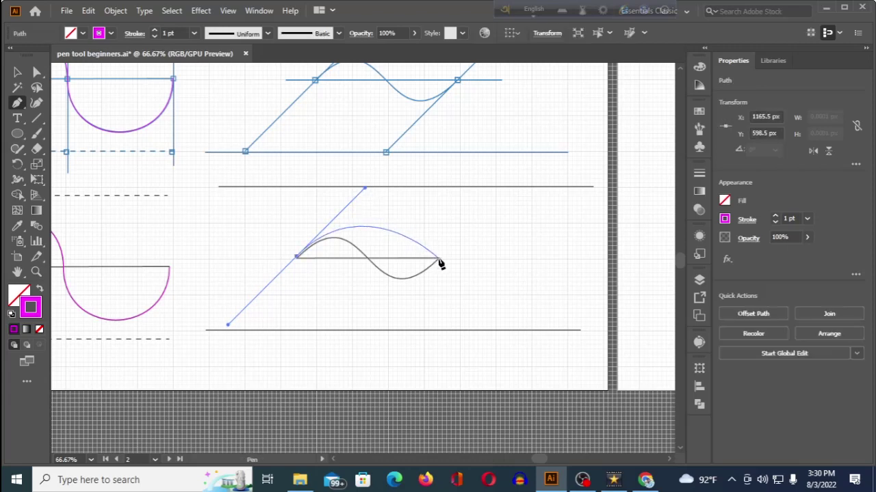
{"action": "left_click_drag", "start_coordinate": [438, 259], "coordinate": [508, 186]}
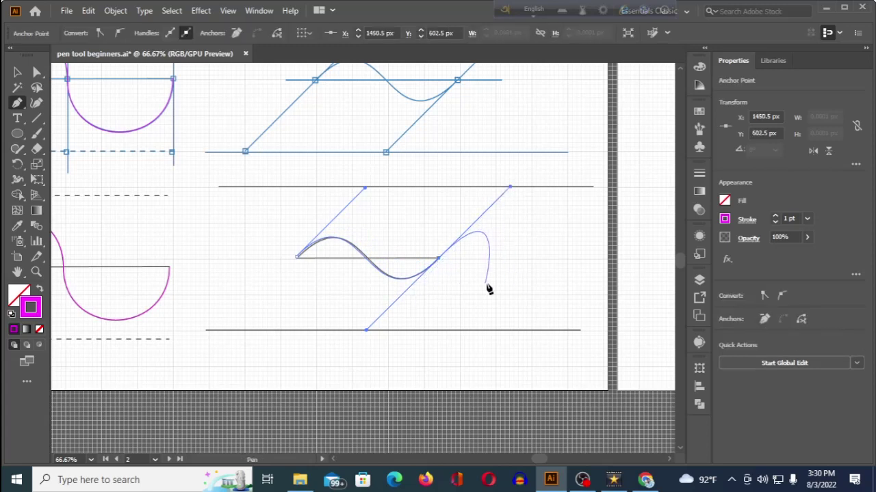
{"action": "key", "text": "Escape"}
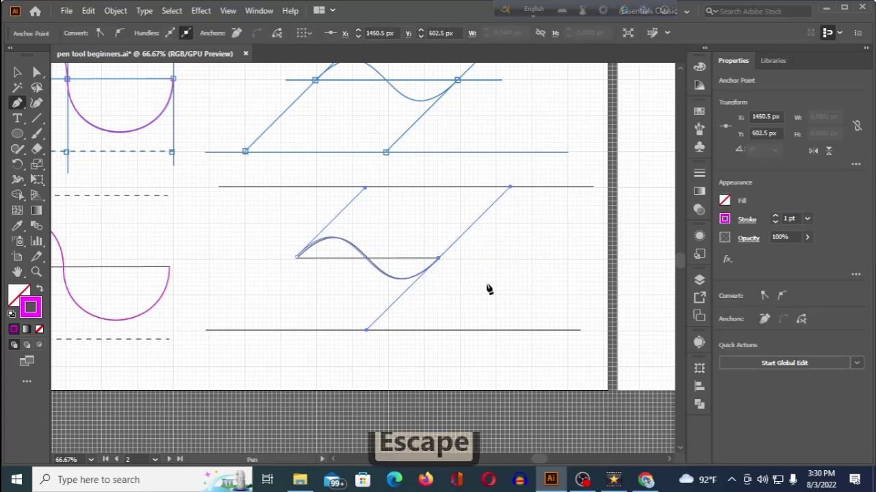
{"action": "left_click", "coordinate": [18, 72]}
{"action": "left_click", "coordinate": [278, 249]}
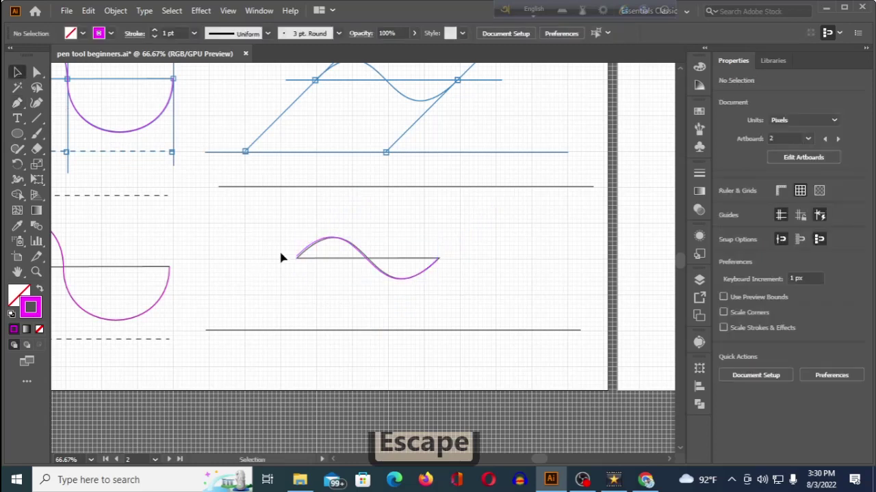
Step: Isolate the traced grey-template wave and move it up and left to about X 1143 px, Y 518 px, and exit isolation
{"action": "double_click", "coordinate": [335, 243]}
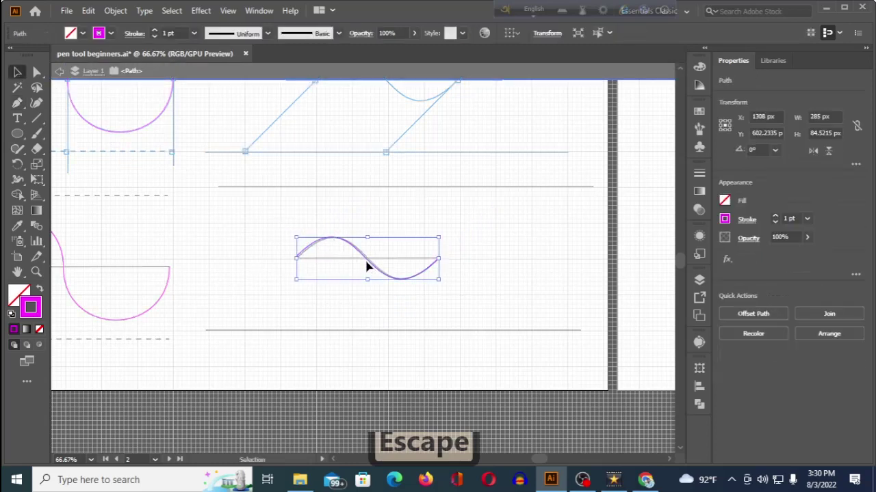
{"action": "left_click_drag", "start_coordinate": [368, 262], "coordinate": [255, 209]}
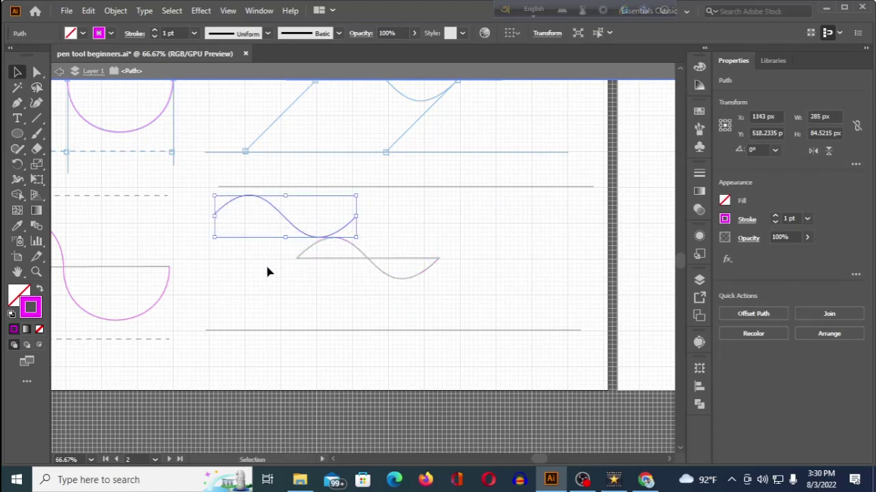
{"action": "double_click", "coordinate": [267, 271]}
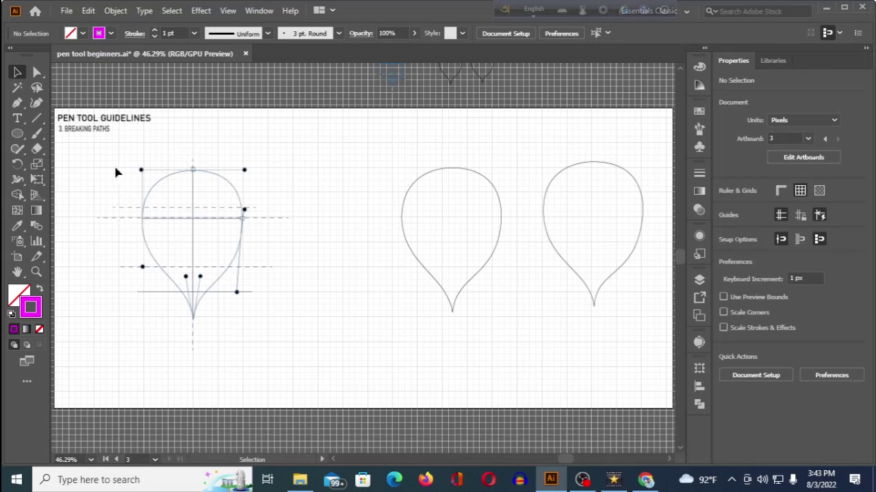
Step: Trace the upper-right arc of the guided balloon template from its top anchor to its right anchor, about 144 px wide and 139 px high
{"action": "scroll", "coordinate": [117, 173], "scroll_direction": "up", "scroll_amount": 3}
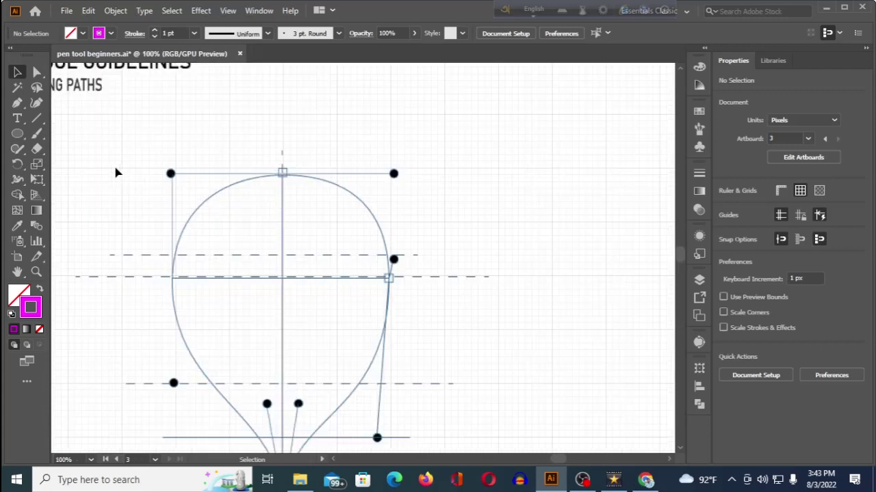
{"action": "scroll", "coordinate": [116, 172], "scroll_direction": "down", "scroll_amount": 3}
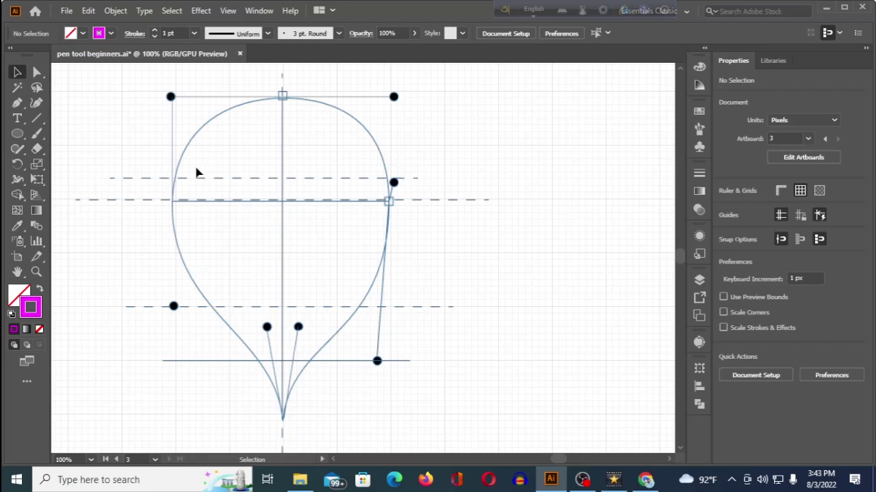
{"action": "left_click_drag", "start_coordinate": [609, 185], "coordinate": [205, 188]}
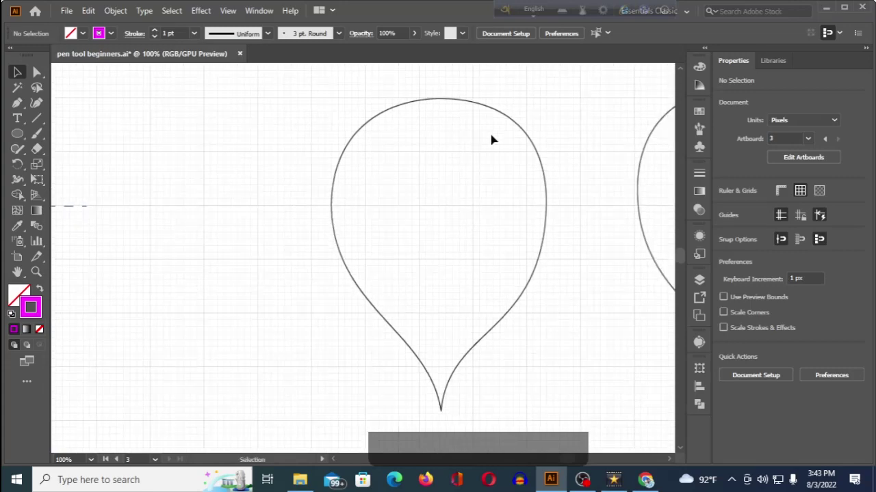
{"action": "left_click_drag", "start_coordinate": [92, 229], "coordinate": [511, 208]}
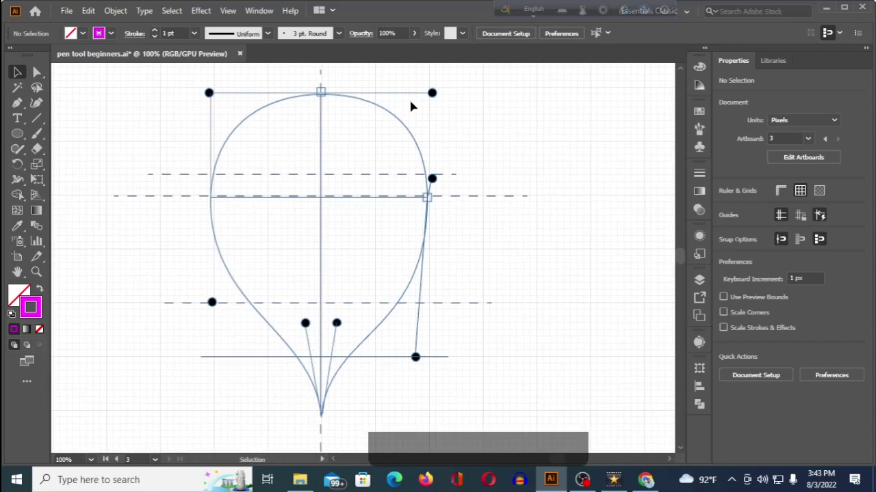
{"action": "left_click", "coordinate": [17, 104]}
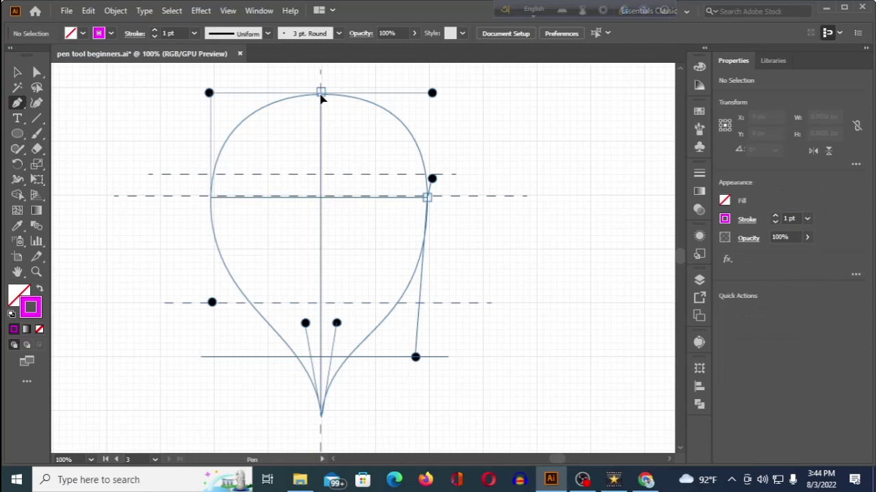
{"action": "left_click_drag", "start_coordinate": [321, 97], "coordinate": [431, 93]}
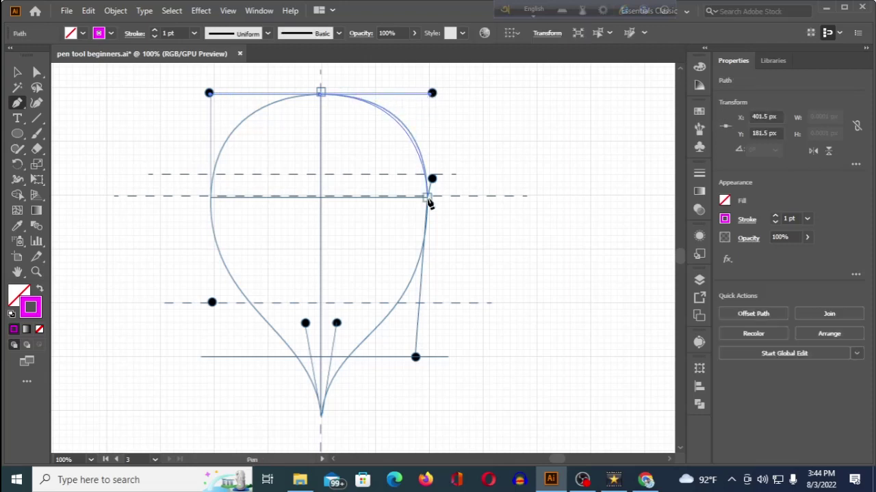
{"action": "left_click_drag", "start_coordinate": [429, 201], "coordinate": [427, 217]}
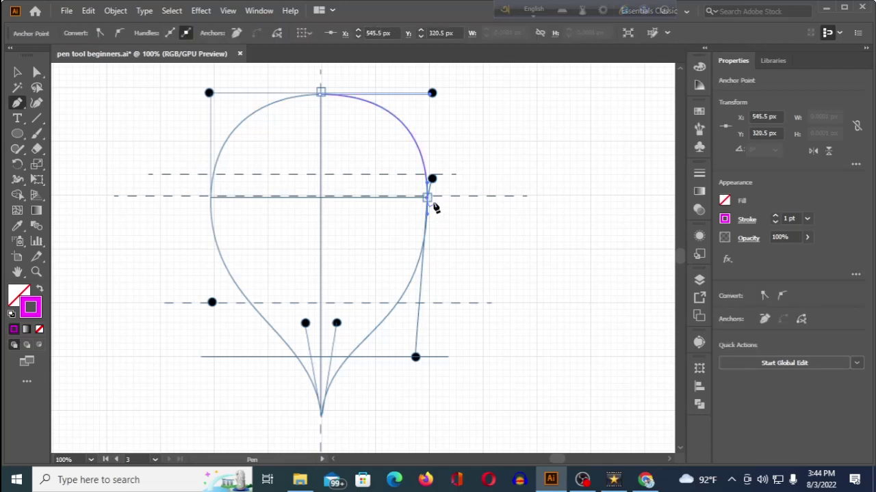
Step: Continue the balloon path to the bottom tip, break the right and tip anchors' handles to match the template's handle dots, and end the path
{"action": "scroll", "coordinate": [378, 346], "scroll_direction": "down", "scroll_amount": 2}
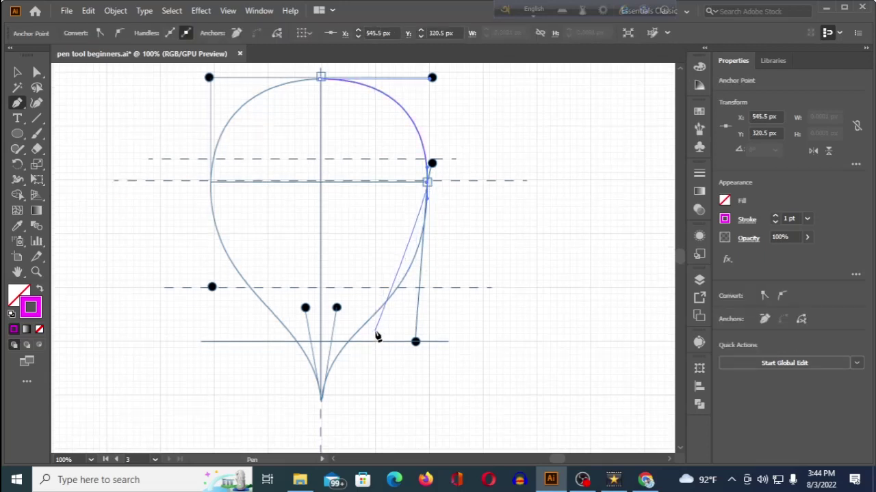
{"action": "scroll", "coordinate": [345, 273], "scroll_direction": "down", "scroll_amount": 1}
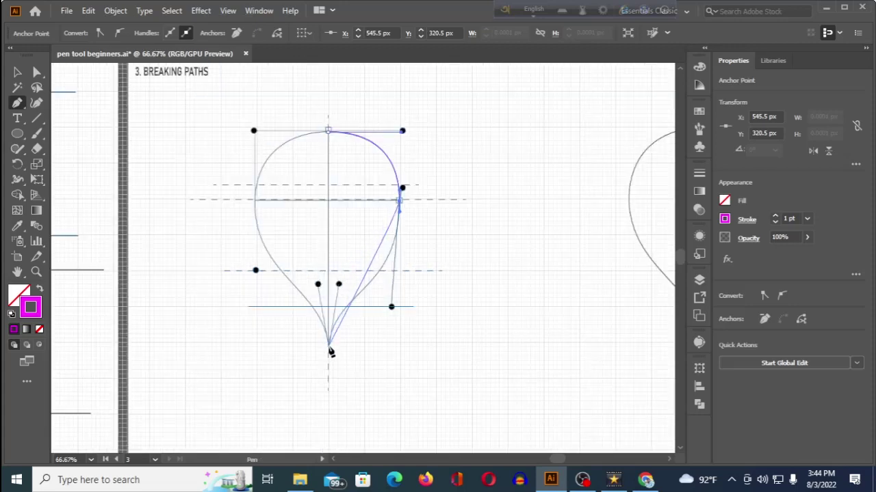
{"action": "left_click_drag", "start_coordinate": [328, 346], "coordinate": [332, 413]}
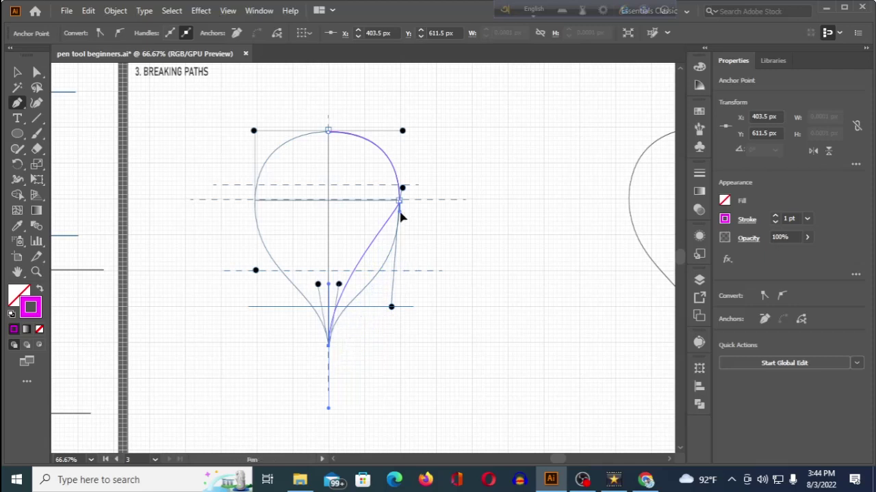
{"action": "left_click_drag", "start_coordinate": [401, 214], "coordinate": [391, 307]}
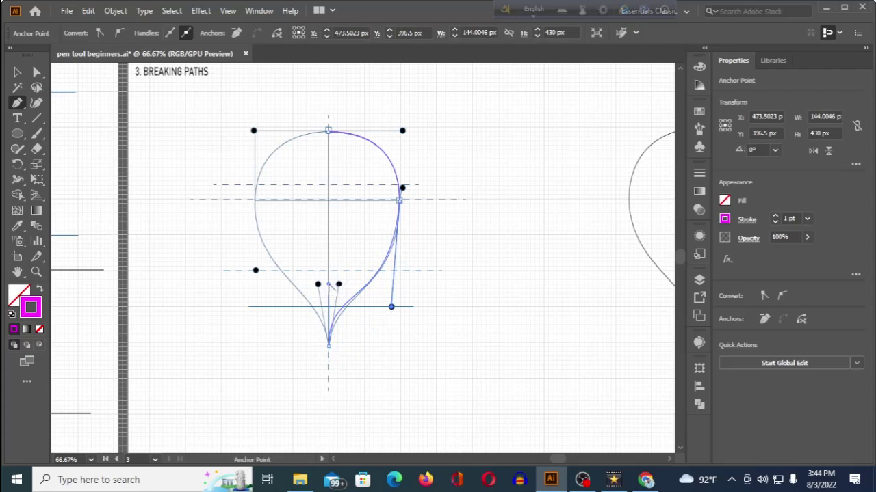
{"action": "left_click_drag", "start_coordinate": [329, 285], "coordinate": [339, 285]}
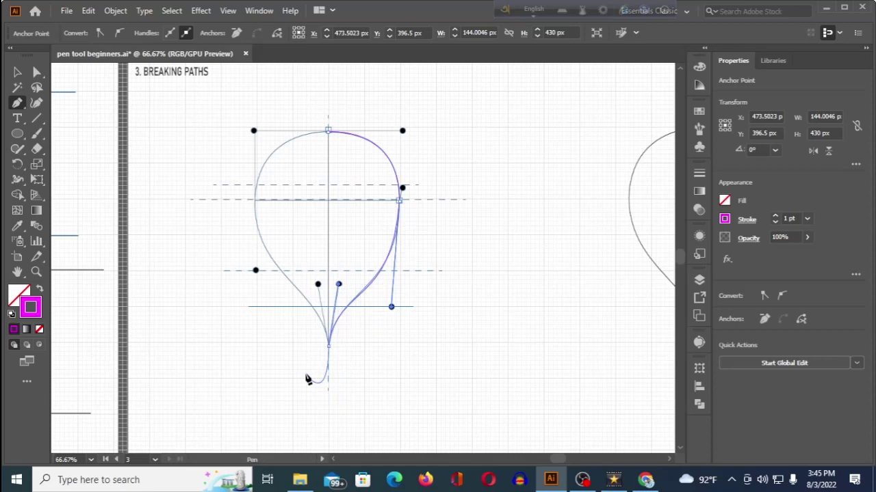
{"action": "key", "text": "Escape"}
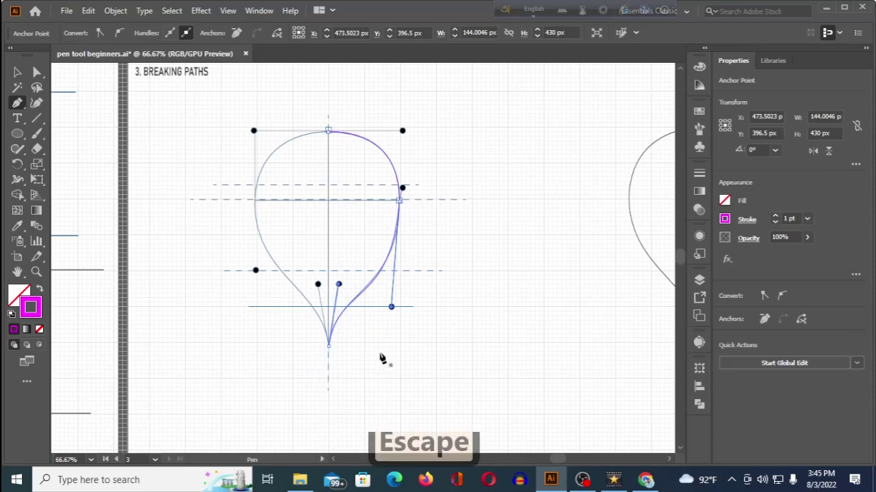
Step: Resume the balloon path from the bottom tip, matching the left-side handle dots at the tip and left anchor, and close it at the top anchor
{"action": "left_click", "coordinate": [329, 347]}
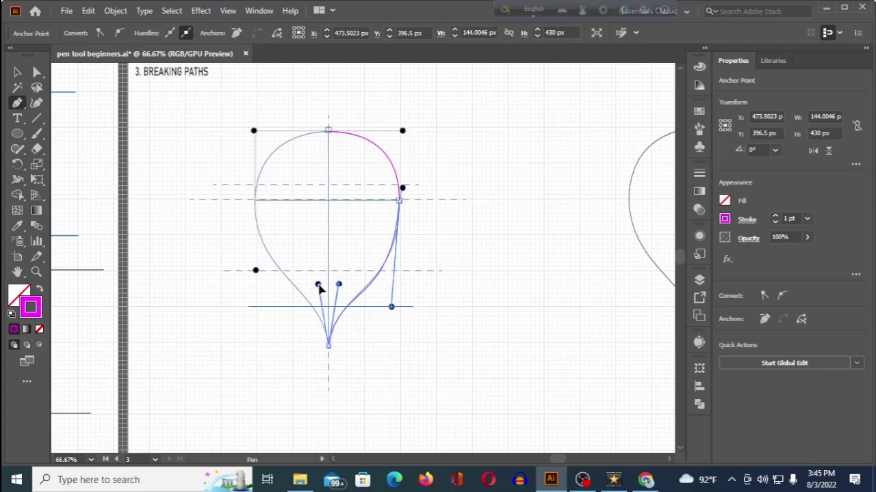
{"action": "left_click_drag", "start_coordinate": [320, 289], "coordinate": [255, 133]}
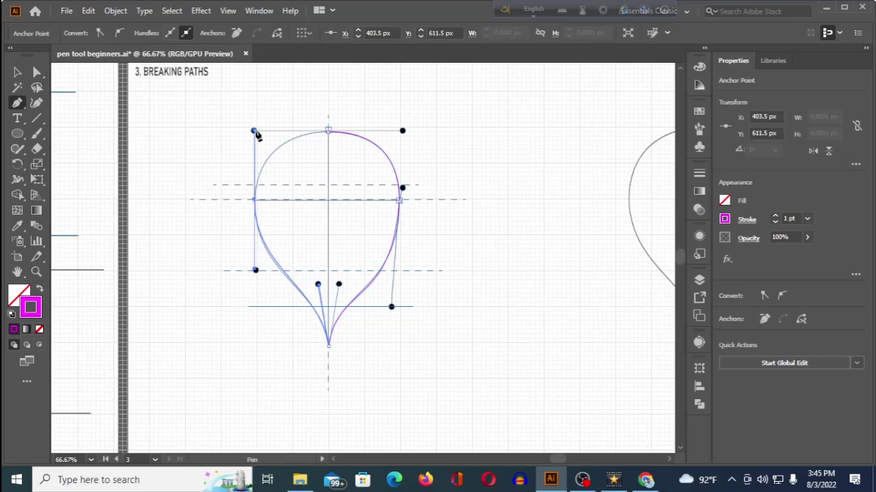
{"action": "left_click", "coordinate": [328, 132]}
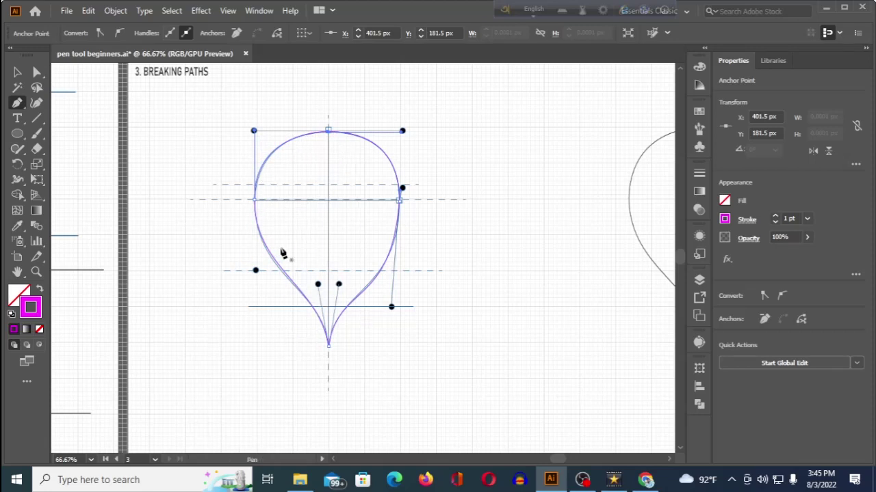
{"action": "scroll", "coordinate": [282, 251], "scroll_direction": "up", "scroll_amount": 2}
{"action": "scroll", "coordinate": [282, 252], "scroll_direction": "down", "scroll_amount": 1}
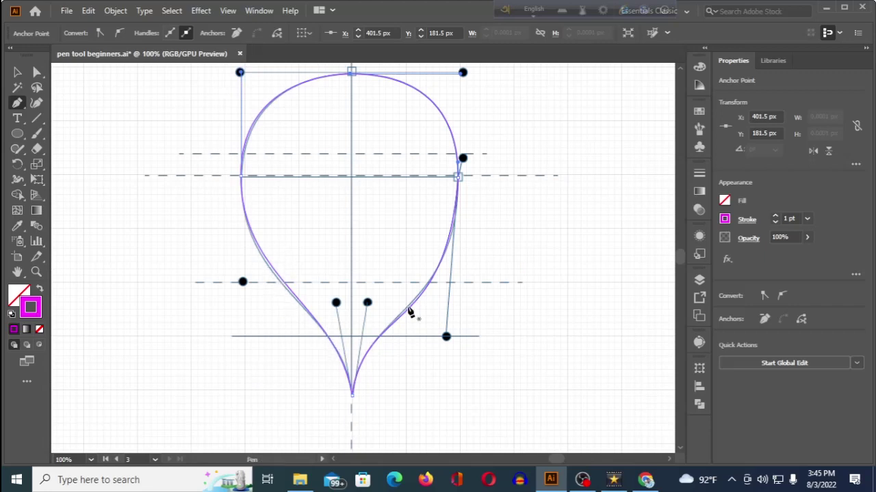
{"action": "scroll", "coordinate": [409, 312], "scroll_direction": "down", "scroll_amount": 1}
{"action": "scroll", "coordinate": [409, 312], "scroll_direction": "down", "scroll_amount": 1}
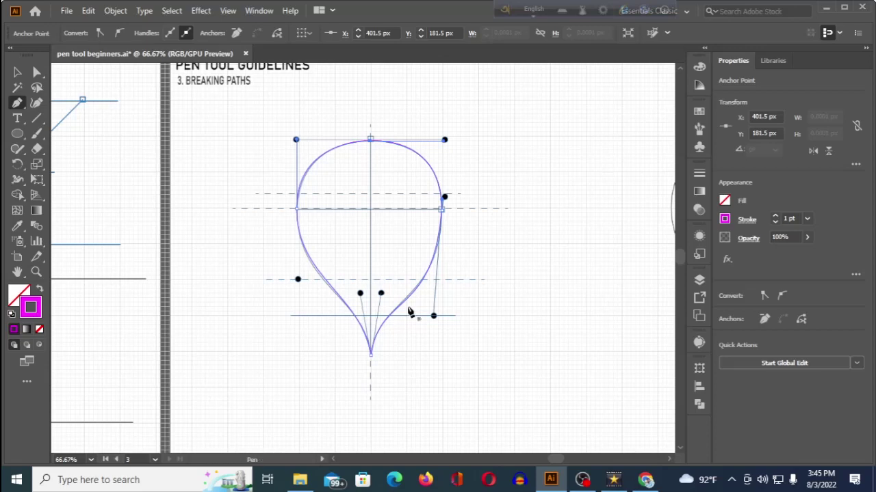
Step: Adjust the traced balloon's left anchor handles with Direct Selection so they meet the template's upper and lower left handle dots
{"action": "left_click", "coordinate": [36, 74]}
{"action": "left_click", "coordinate": [370, 354]}
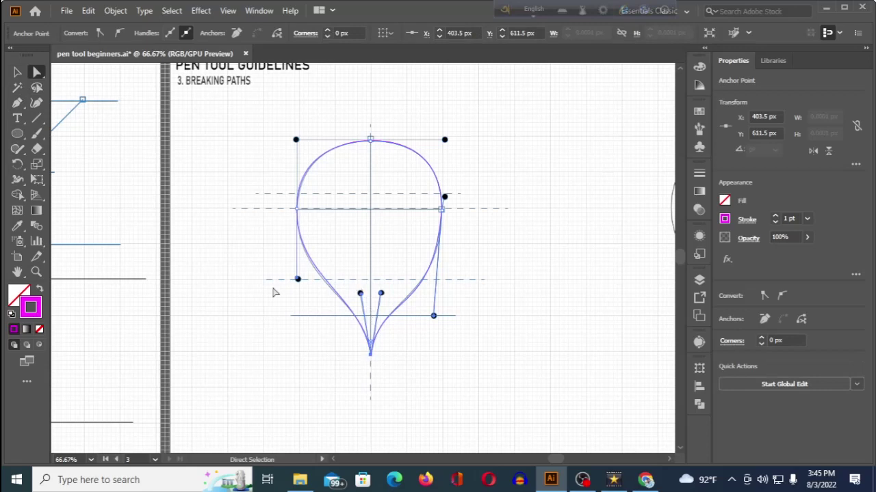
{"action": "left_click_drag", "start_coordinate": [297, 282], "coordinate": [297, 281]}
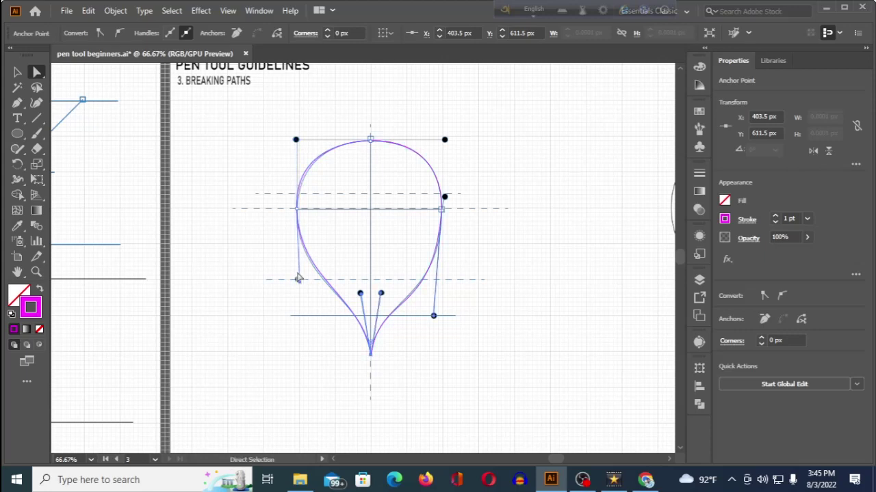
{"action": "left_click", "coordinate": [295, 141]}
{"action": "left_click_drag", "start_coordinate": [296, 141], "coordinate": [297, 141]}
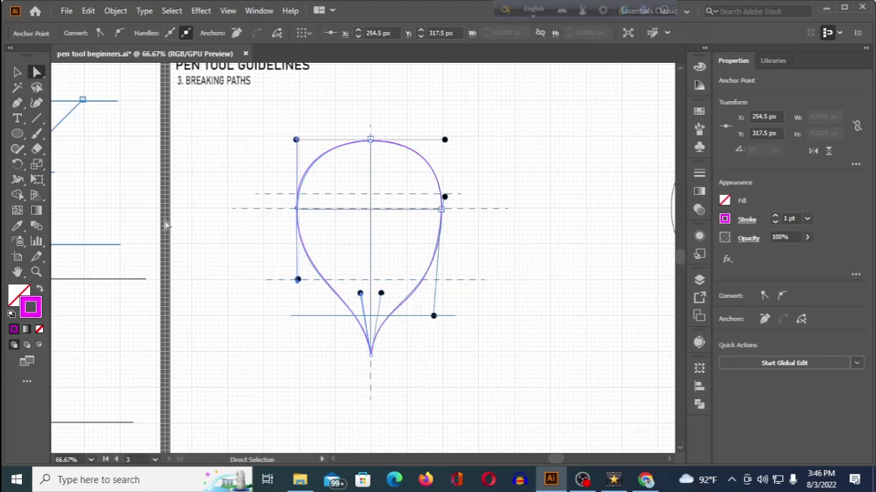
Step: Move the traced balloon off the template to about X 721 px, Y 291 px, and deselect it
{"action": "left_click", "coordinate": [18, 73]}
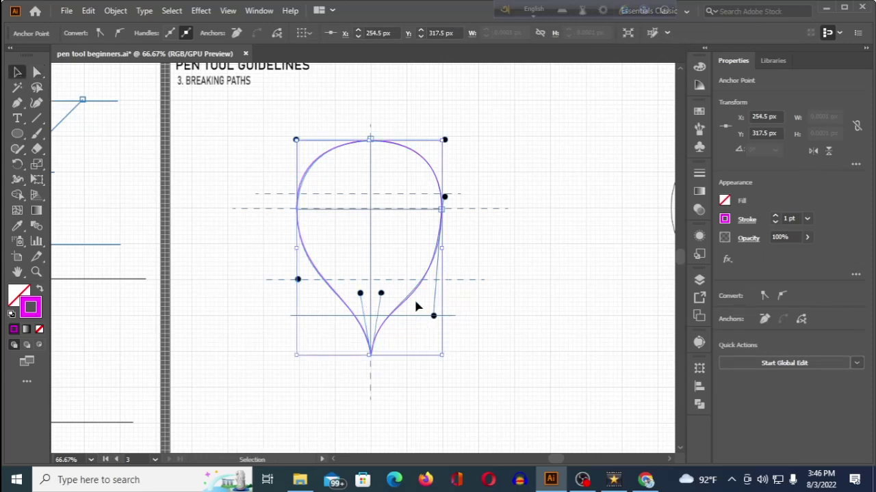
{"action": "left_click_drag", "start_coordinate": [417, 294], "coordinate": [576, 243]}
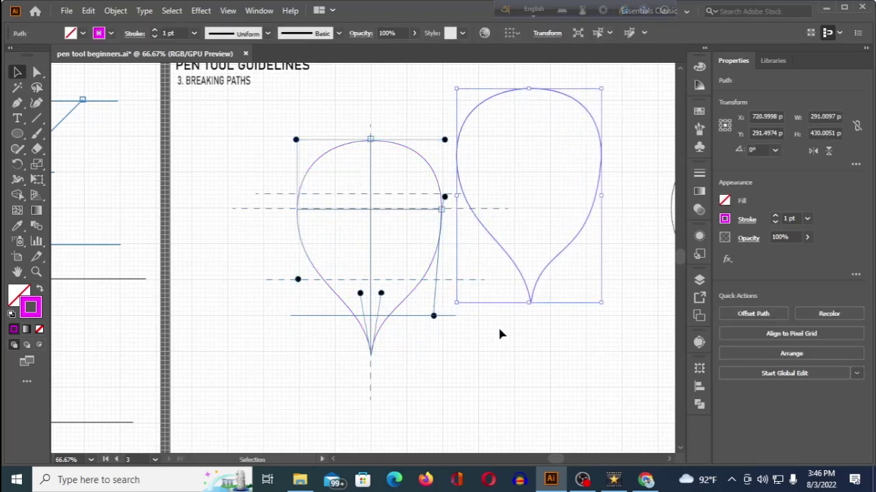
{"action": "left_click", "coordinate": [498, 326]}
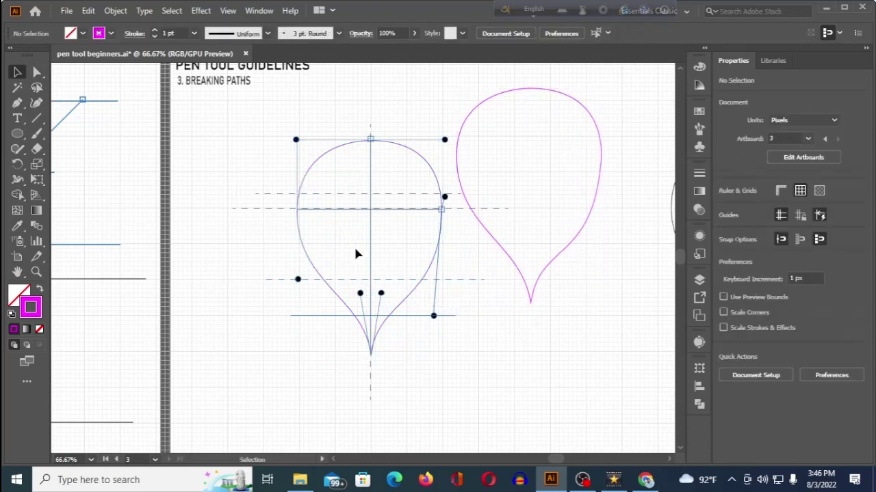
Step: Trace the upper-right arc of the first unguided grey balloon from its top to its right extreme, about 138 px wide and 141 px high
{"action": "scroll", "coordinate": [357, 255], "scroll_direction": "down", "scroll_amount": 1}
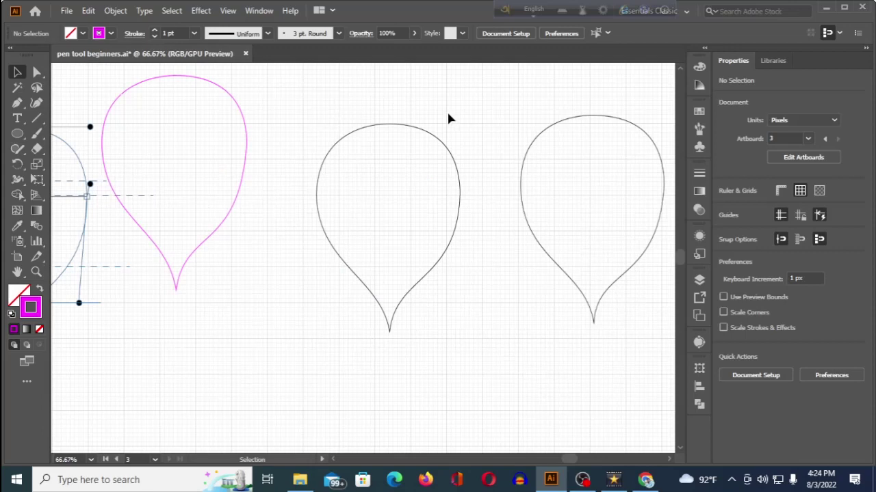
{"action": "left_click", "coordinate": [17, 103]}
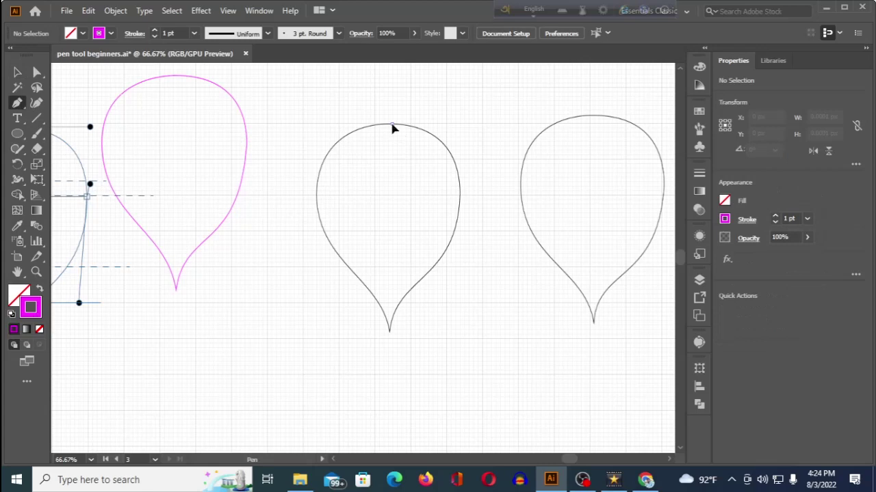
{"action": "left_click_drag", "start_coordinate": [392, 126], "coordinate": [446, 127]}
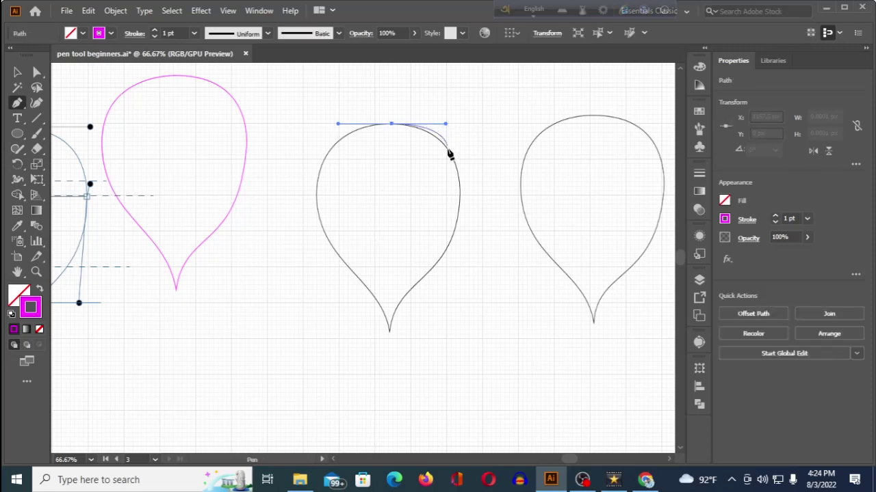
{"action": "left_click", "coordinate": [460, 195]}
{"action": "left_click_drag", "start_coordinate": [461, 199], "coordinate": [461, 230]}
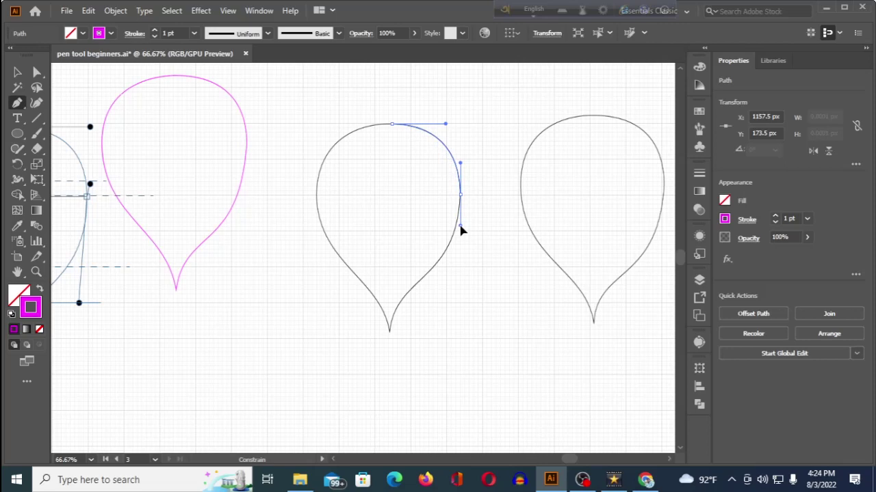
{"action": "left_click_drag", "start_coordinate": [461, 230], "coordinate": [461, 230]}
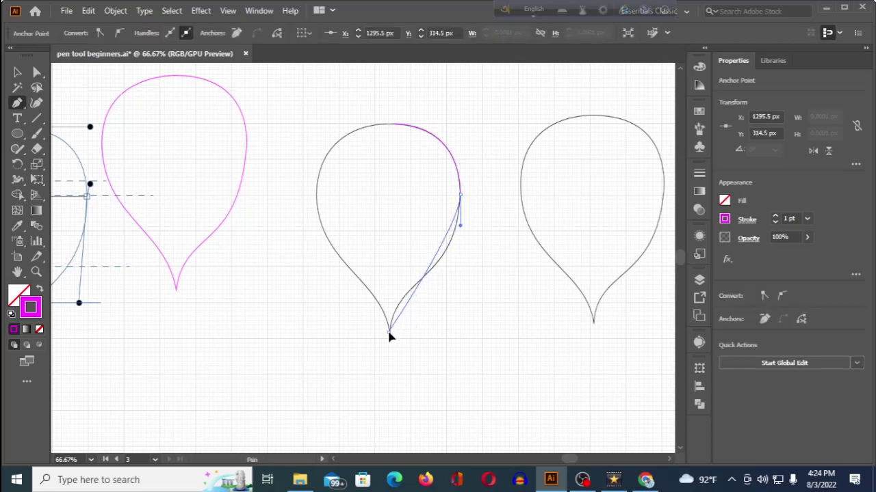
Step: Extend the path to the unguided balloon's bottom tip, reshape the right and tip anchors' handles independently to fit the outline, and end the path
{"action": "left_click_drag", "start_coordinate": [389, 334], "coordinate": [387, 403]}
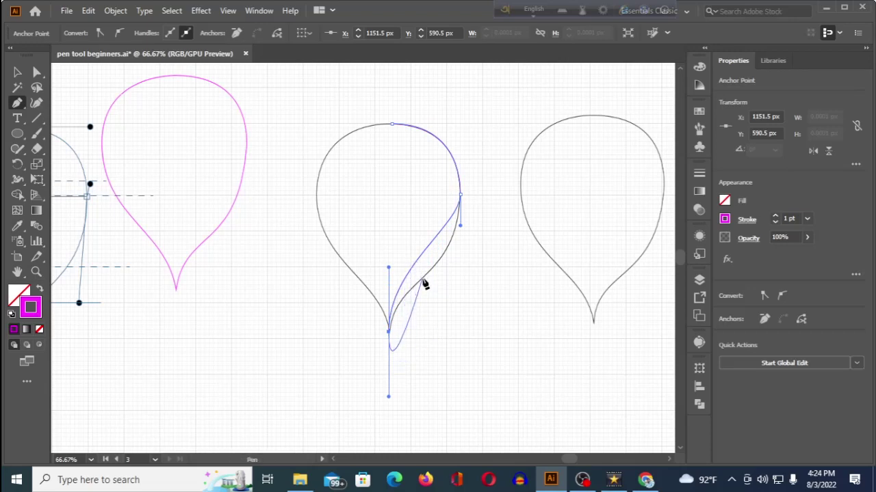
{"action": "key", "text": "alt"}
{"action": "left_click_drag", "start_coordinate": [461, 229], "coordinate": [454, 298]}
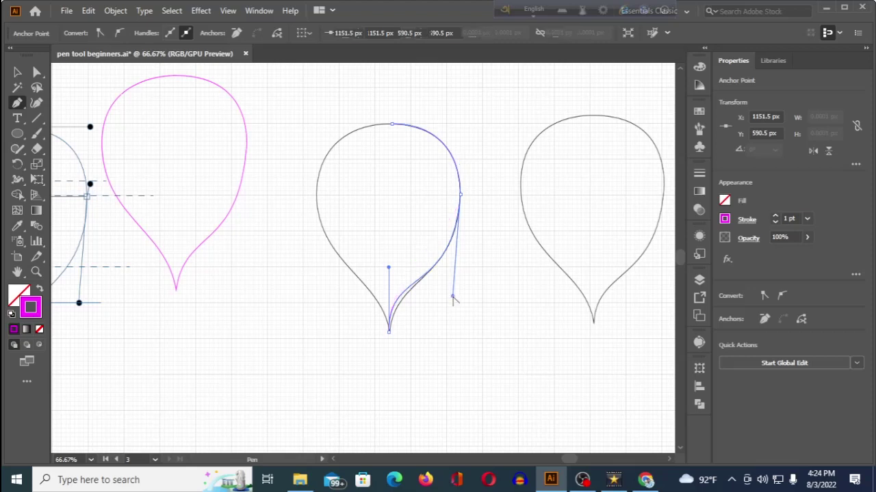
{"action": "left_click", "coordinate": [390, 269], "text": "alt"}
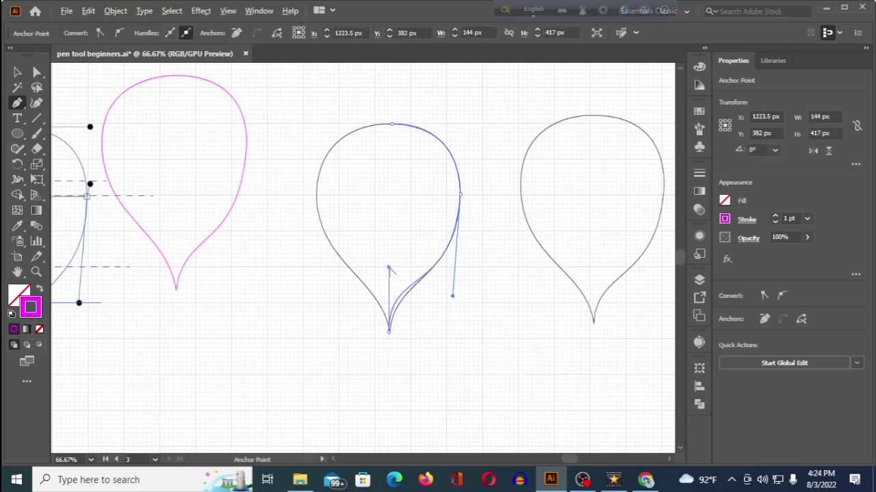
{"action": "left_click_drag", "start_coordinate": [389, 269], "coordinate": [394, 270]}
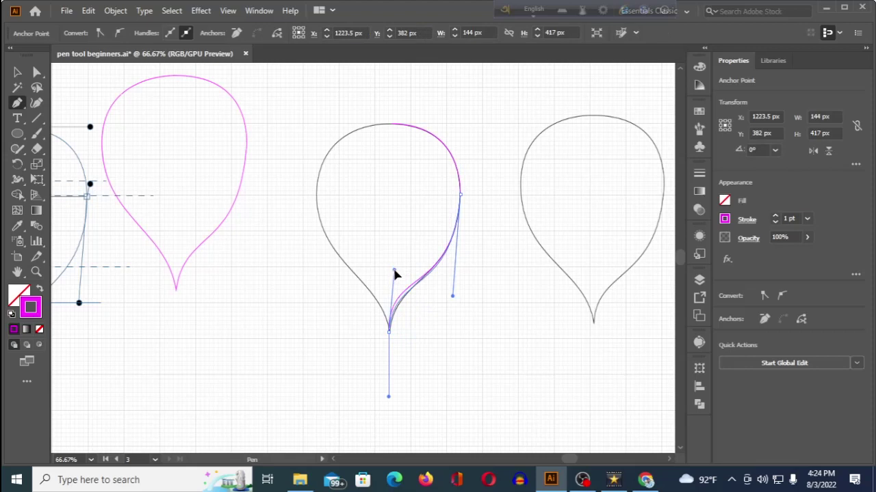
{"action": "left_click_drag", "start_coordinate": [394, 271], "coordinate": [391, 276]}
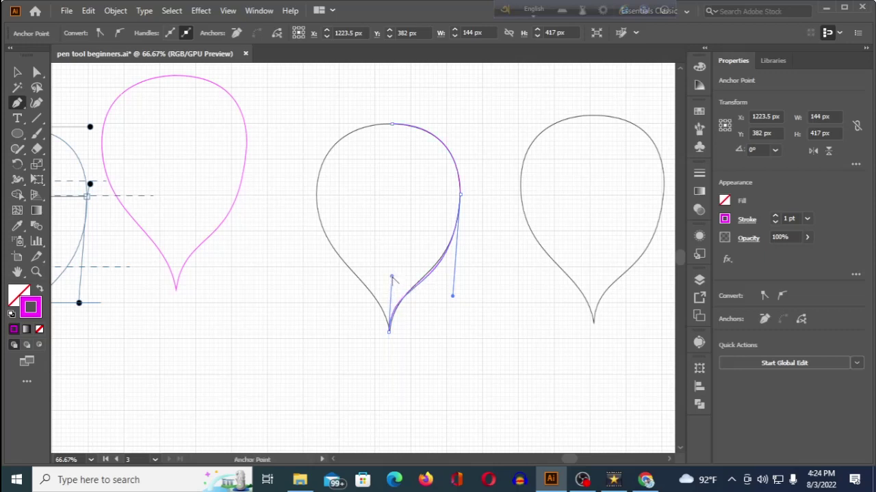
{"action": "left_click_drag", "start_coordinate": [453, 297], "coordinate": [452, 300]}
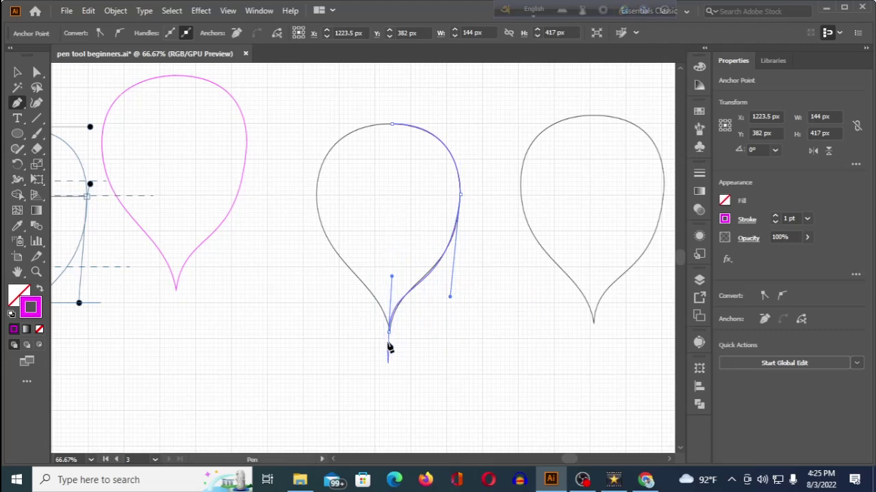
{"action": "key", "text": "Escape"}
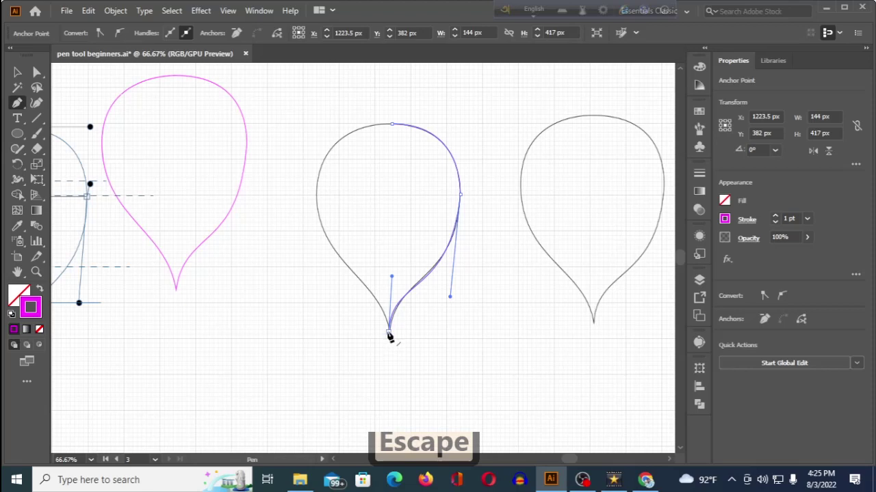
Step: Resume from the tip with a separate upward handle, trace the balloon's left side through its left extreme, and close the path at the top anchor
{"action": "left_click_drag", "start_coordinate": [388, 336], "coordinate": [381, 281]}
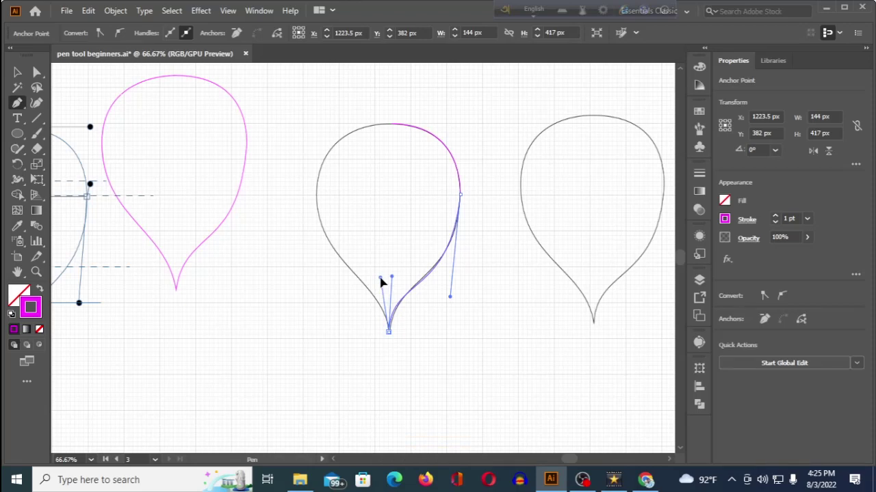
{"action": "mouse_move", "coordinate": [382, 281]}
{"action": "left_mouse_down"}
{"action": "mouse_move", "coordinate": [390, 280]}
{"action": "mouse_move", "coordinate": [380, 282]}
{"action": "left_mouse_up"}
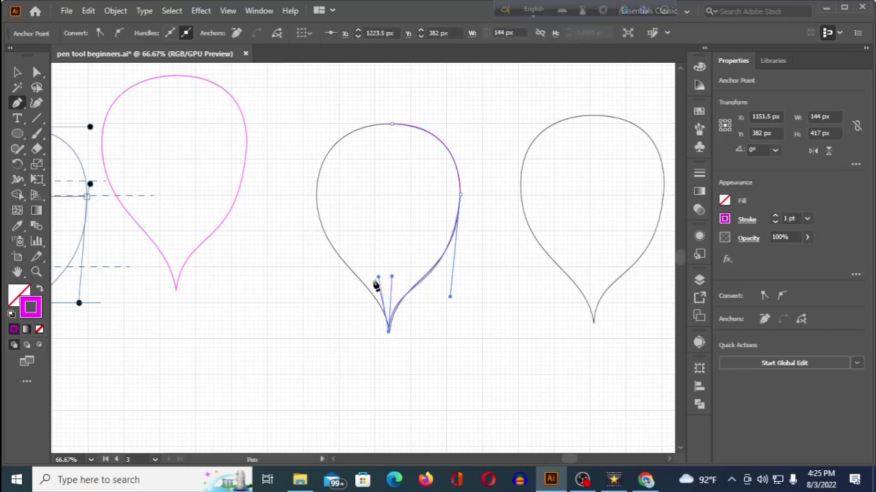
{"action": "left_click", "coordinate": [317, 198]}
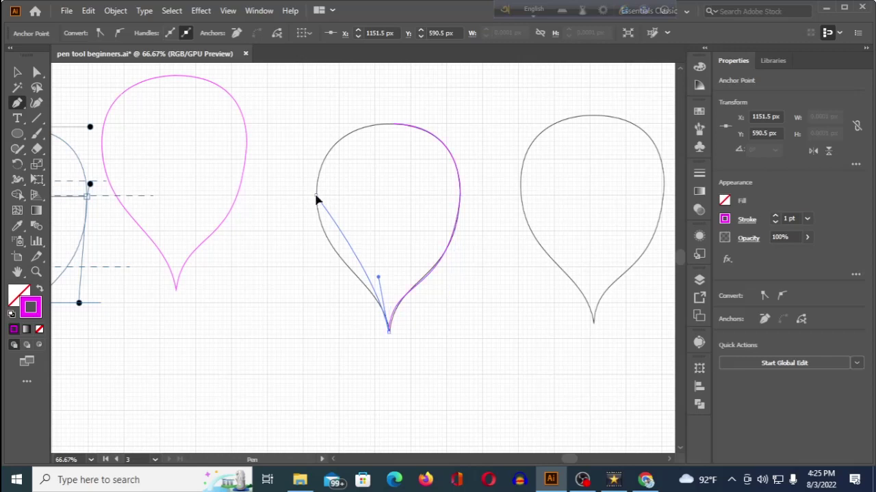
{"action": "left_click_drag", "start_coordinate": [317, 198], "coordinate": [328, 128]}
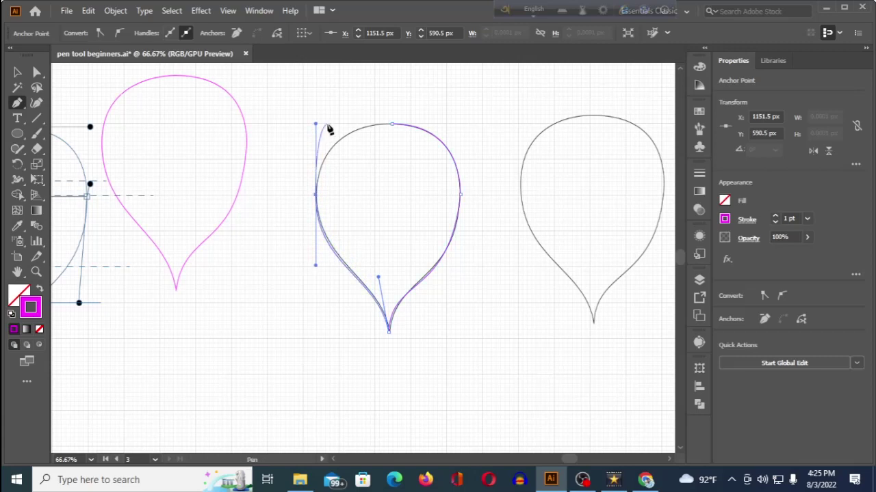
{"action": "left_click", "coordinate": [392, 127]}
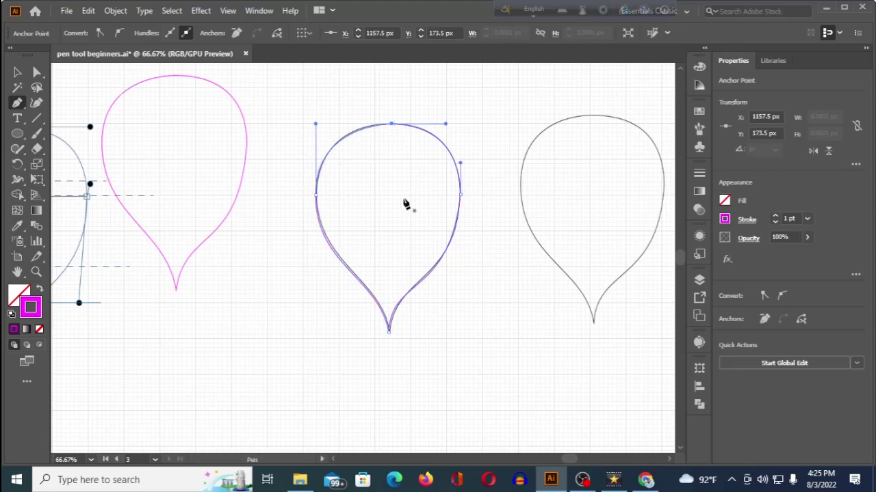
Step: Move the second traced balloon right and slightly down, off its grey template, and deselect it
{"action": "key", "text": "v"}
{"action": "left_click", "coordinate": [258, 237]}
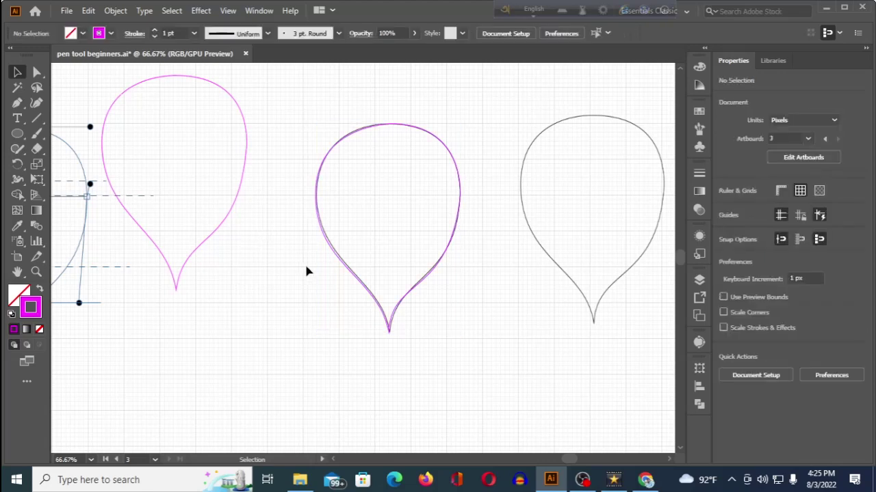
{"action": "left_click", "coordinate": [414, 290]}
{"action": "left_click_drag", "start_coordinate": [416, 293], "coordinate": [484, 308]}
{"action": "left_click", "coordinate": [354, 161]}
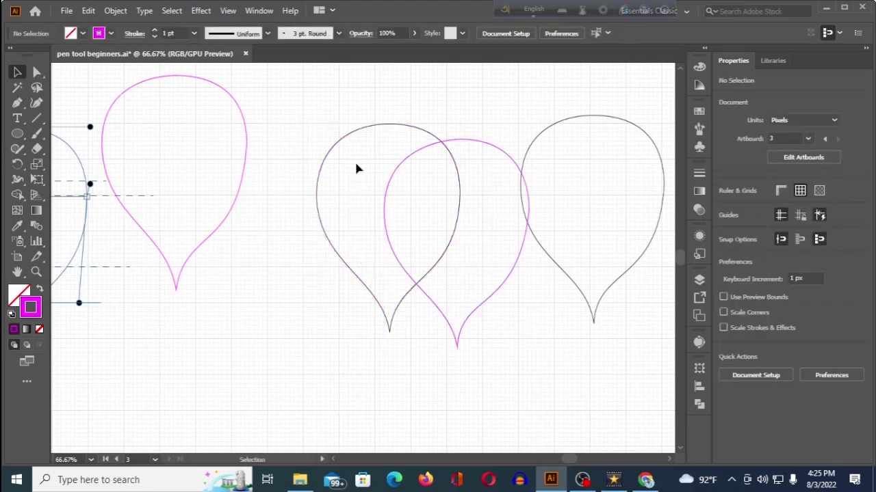